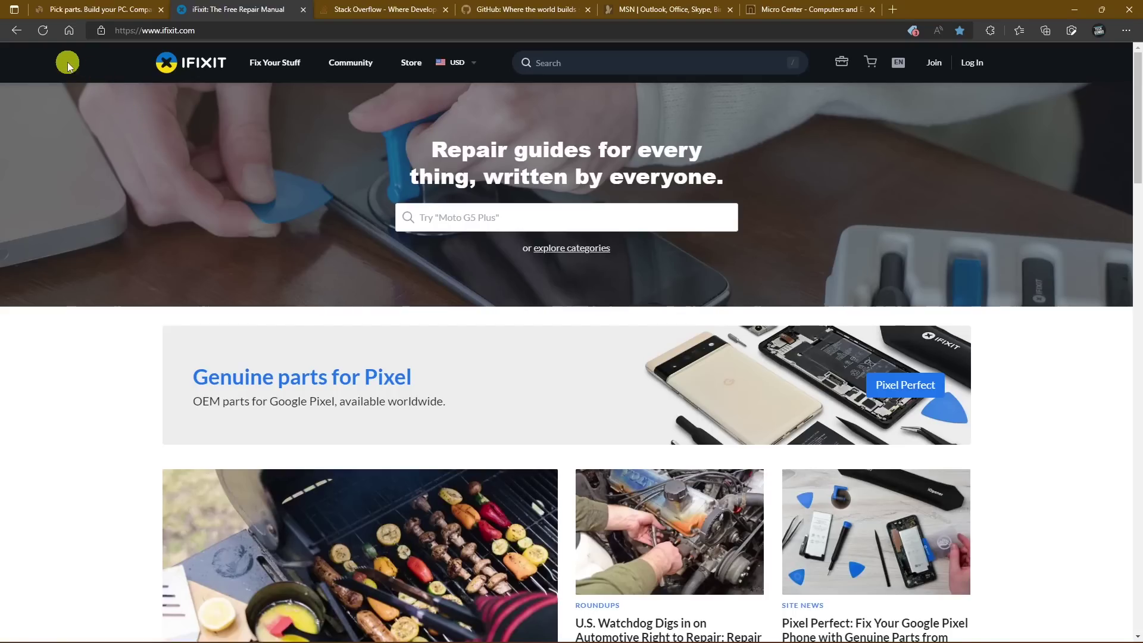
# Move the tabs into a collapsed side pane, then put them back along the top
pyautogui.click(14, 8)
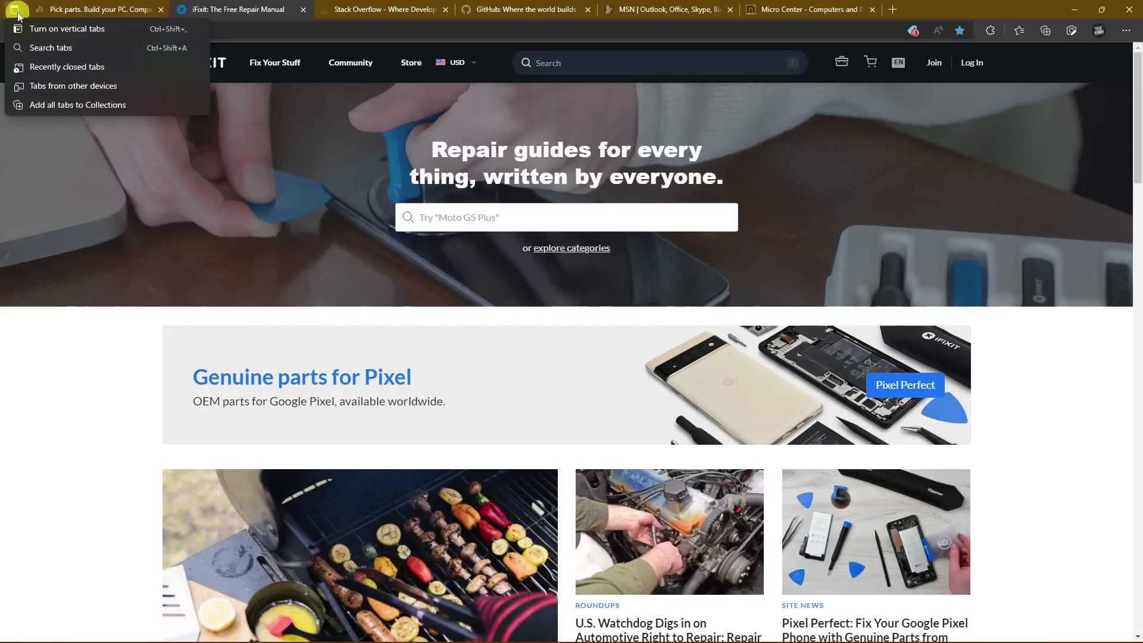
pyautogui.click(44, 28)
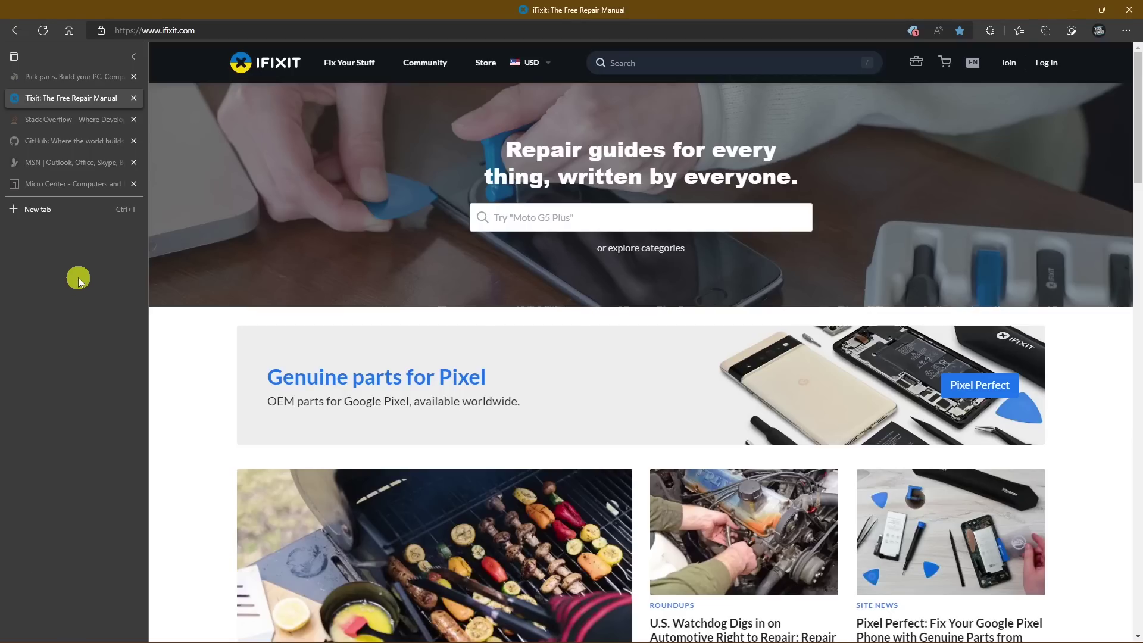
pyautogui.click(132, 60)
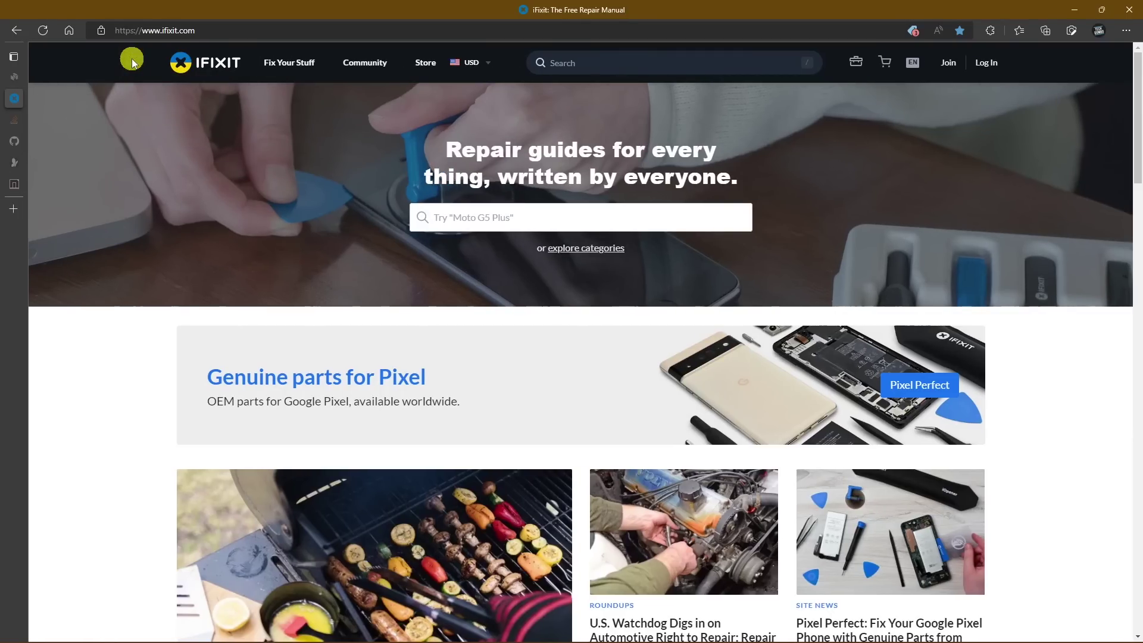
pyautogui.moveTo(23, 70)
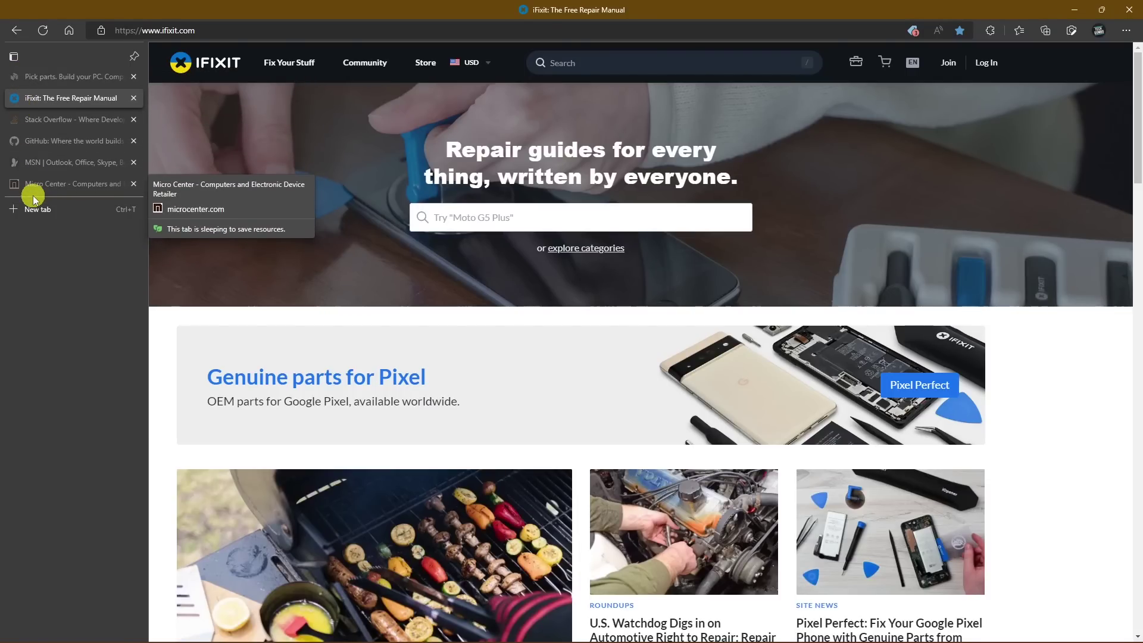
pyautogui.click(15, 58)
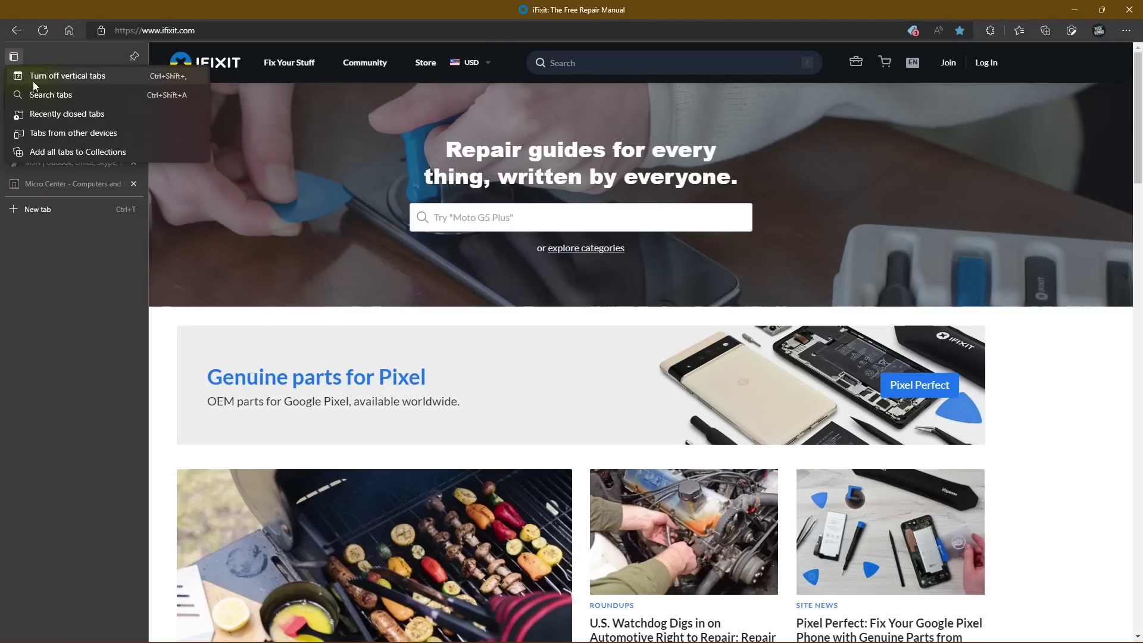
pyautogui.click(34, 81)
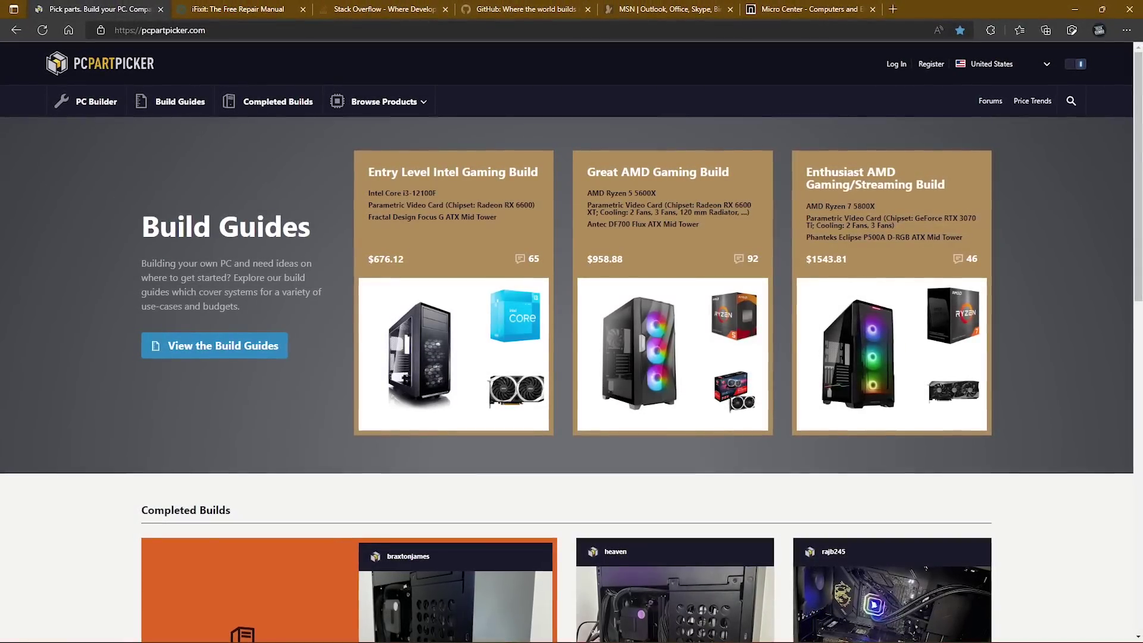
# Search open and closed tabs for 'robots', then dismiss the results
pyautogui.click(14, 10)
pyautogui.click(43, 51)
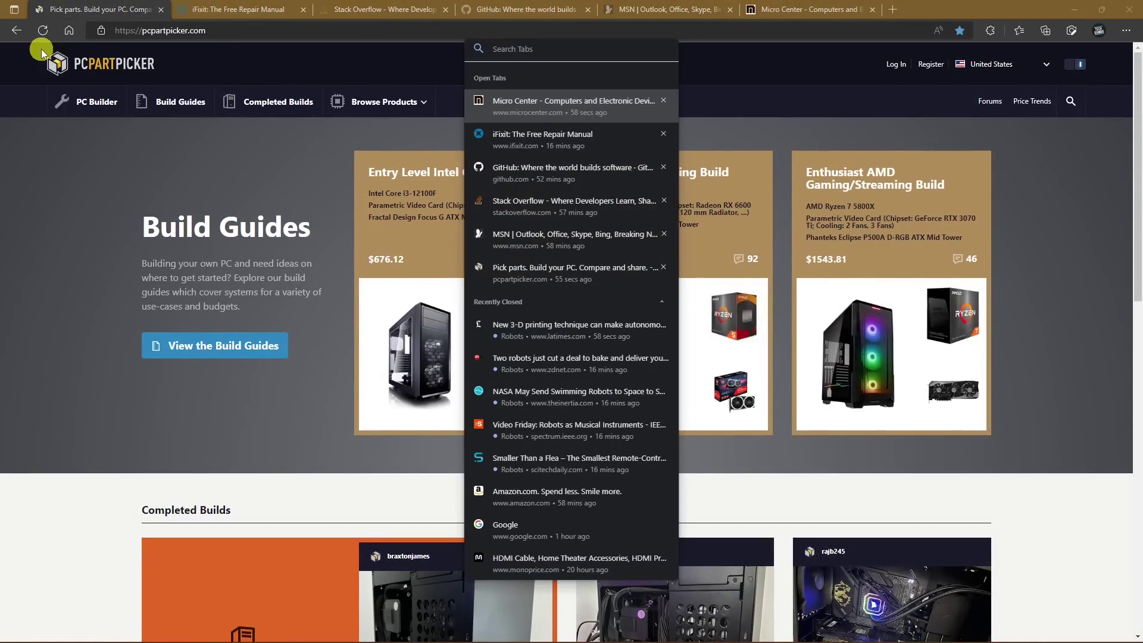
pyautogui.write('robots')
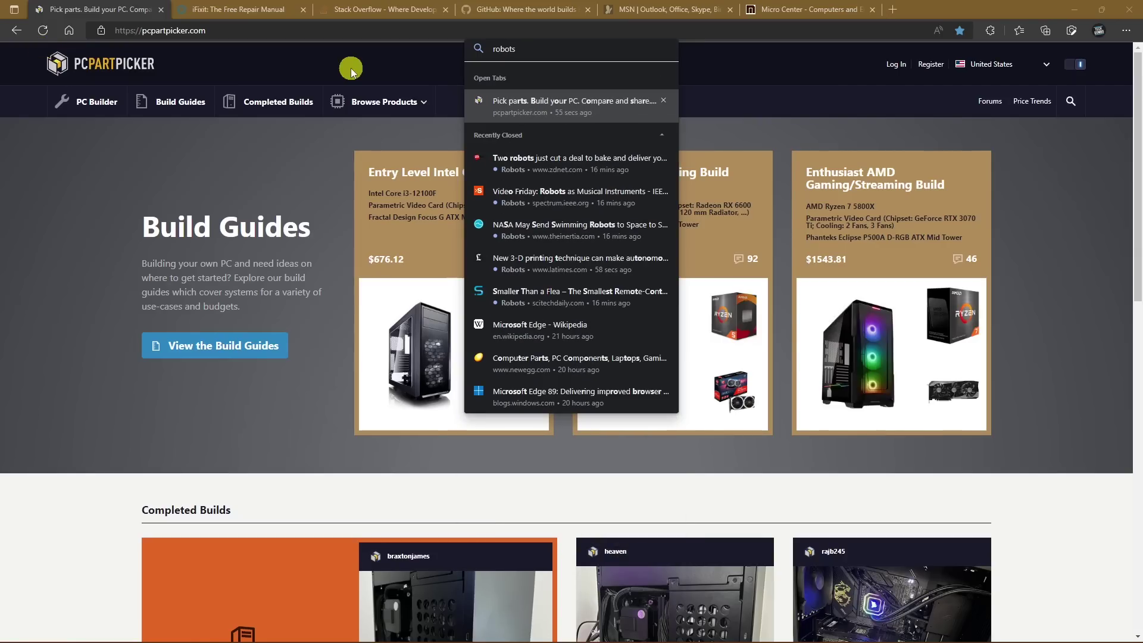
pyautogui.click(375, 73)
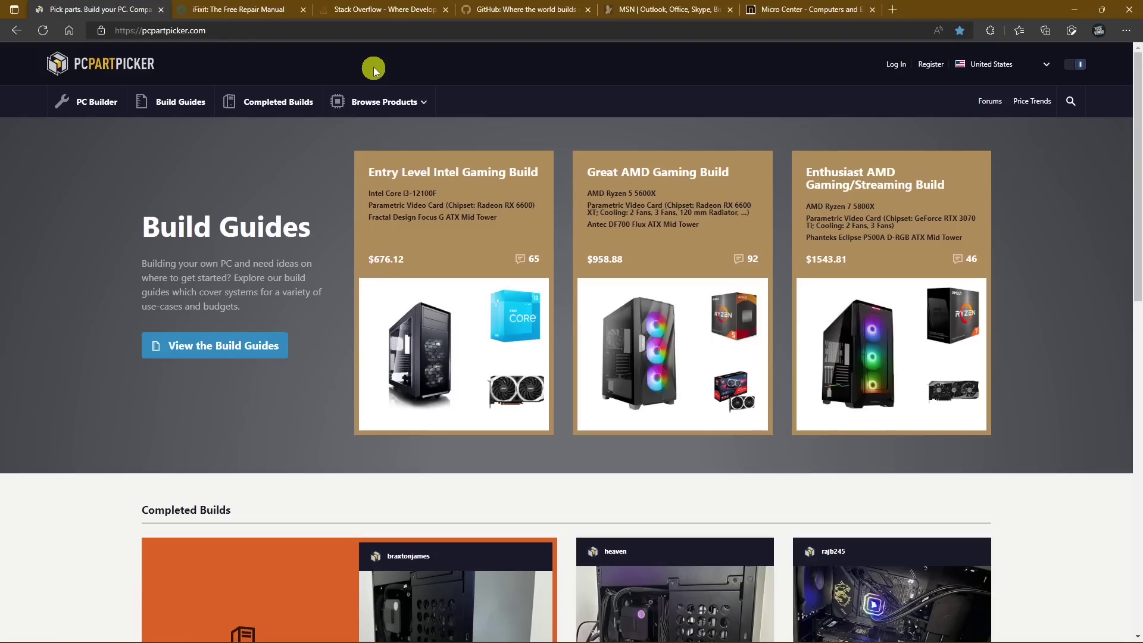
# Show the recently closed tabs in history, then the tabs from other devices
pyautogui.click(16, 12)
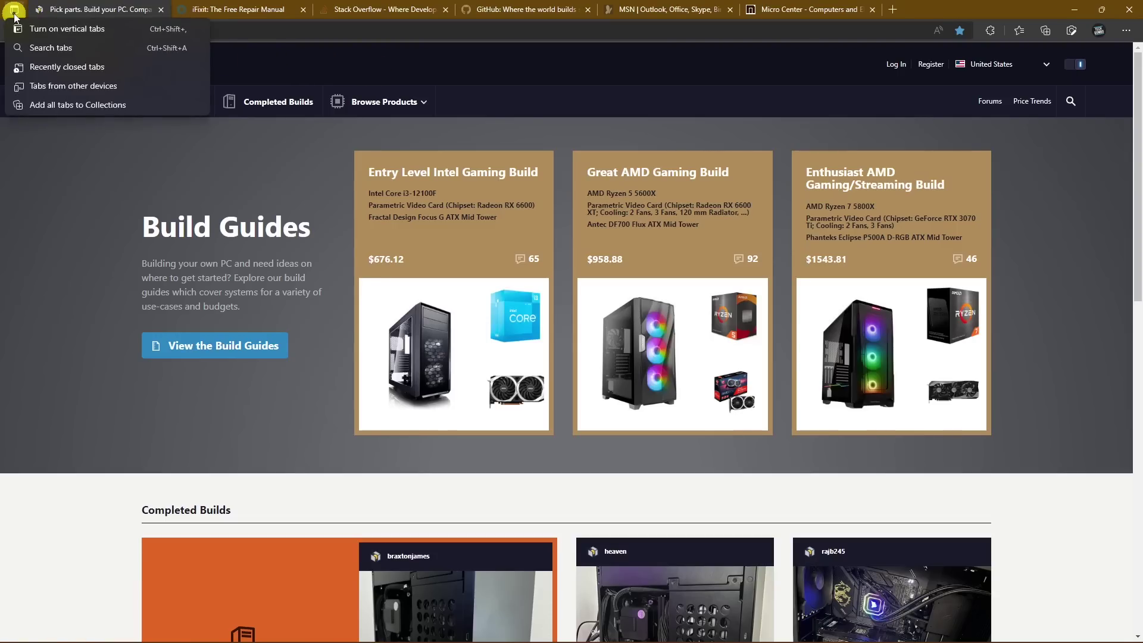
pyautogui.click(35, 66)
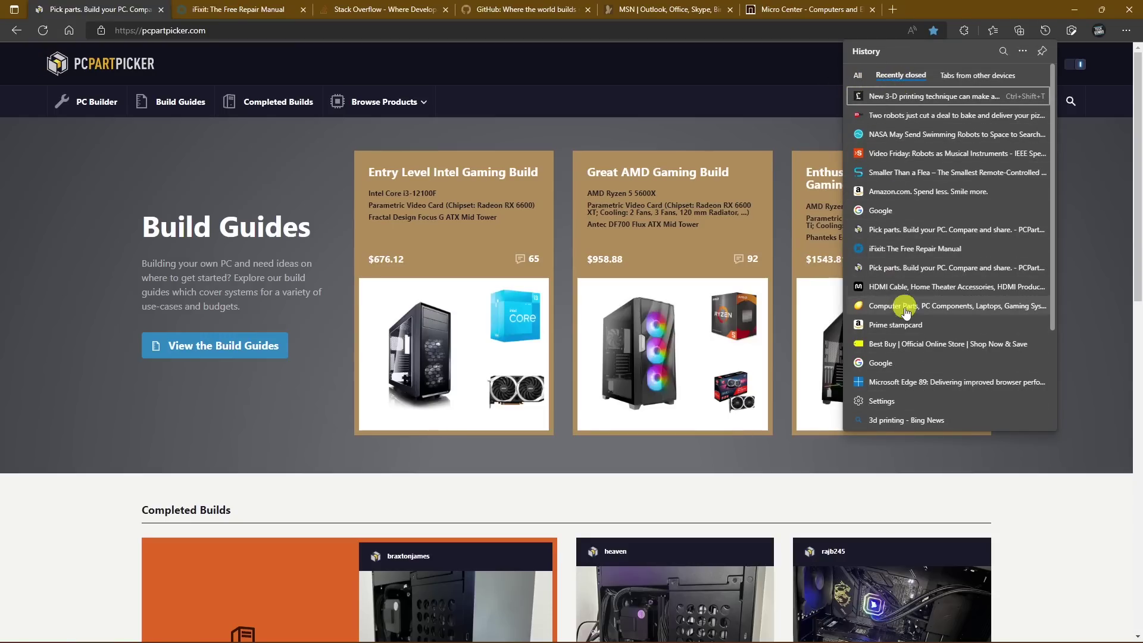
pyautogui.click(965, 78)
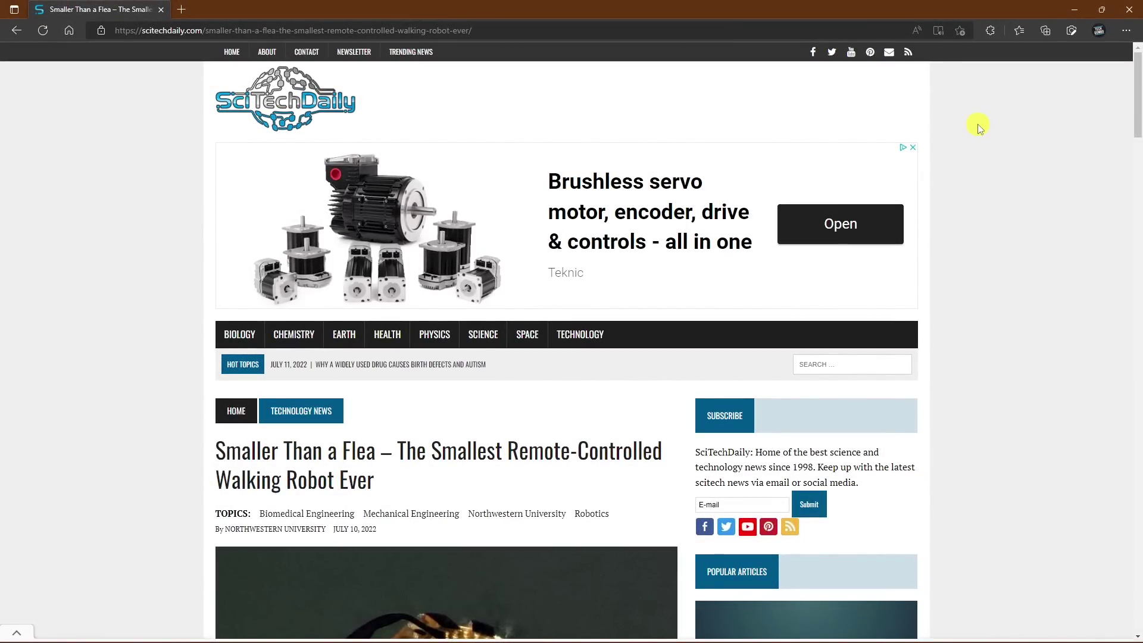
# Open the article in Immersive Reader and try sepia, yellow and pink themes before returning to dark
pyautogui.click(940, 33)
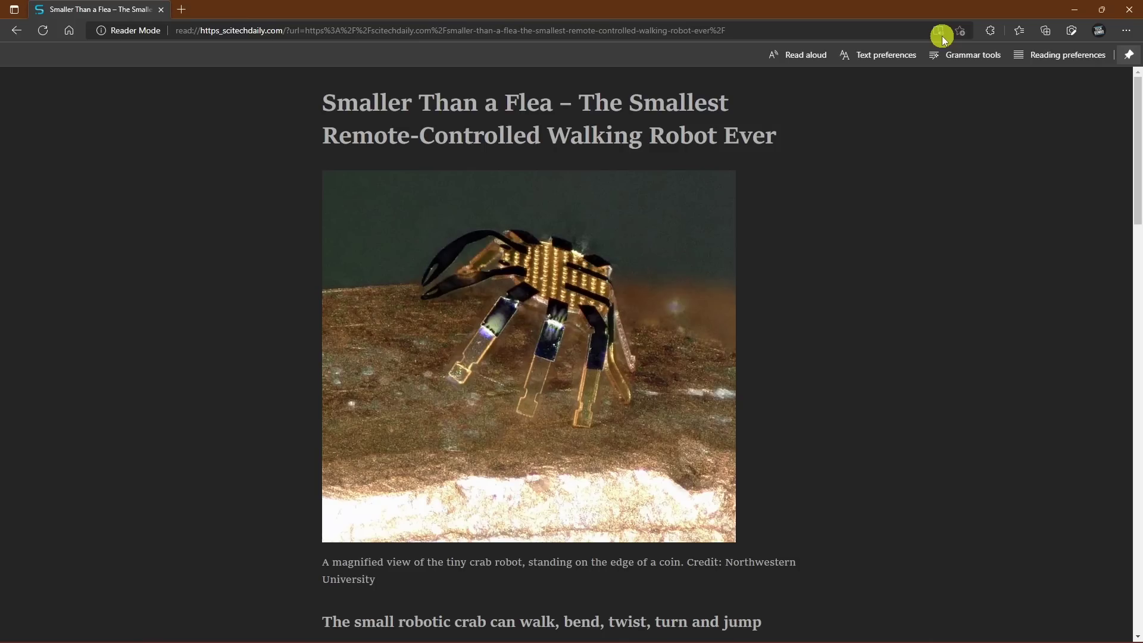
pyautogui.click(893, 54)
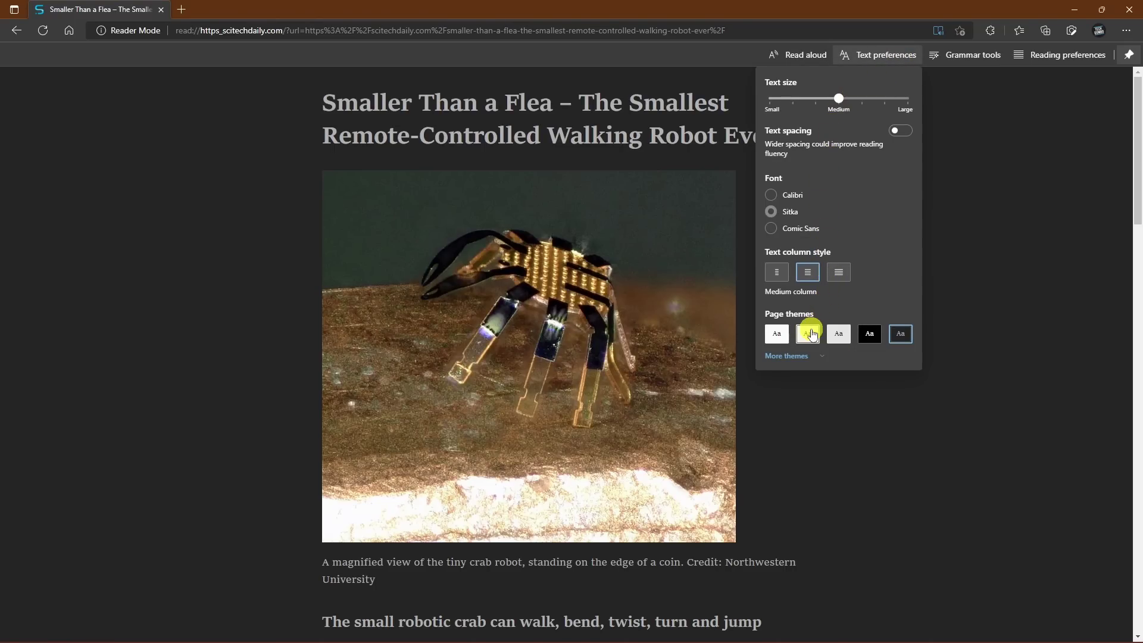
pyautogui.click(810, 334)
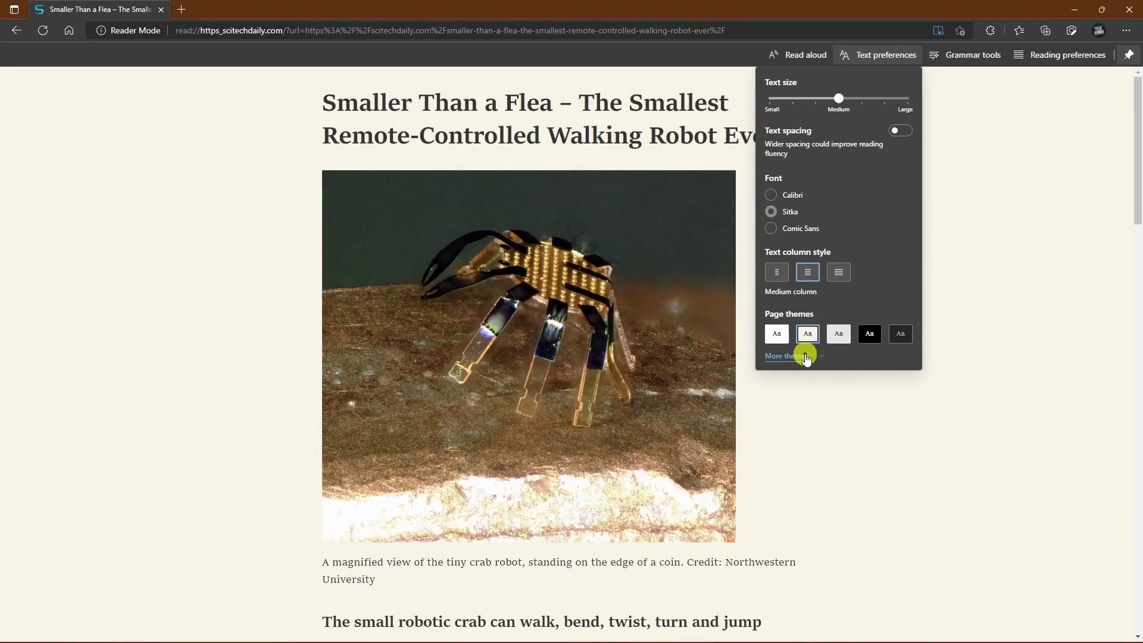
pyautogui.click(798, 356)
pyautogui.click(805, 388)
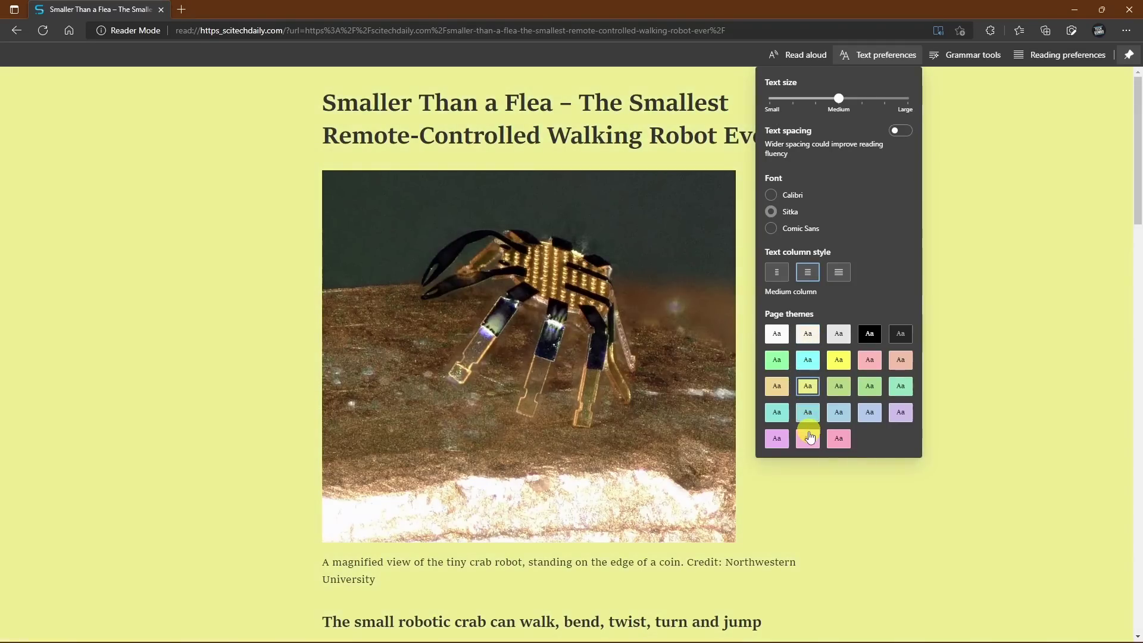
pyautogui.click(815, 439)
pyautogui.click(903, 335)
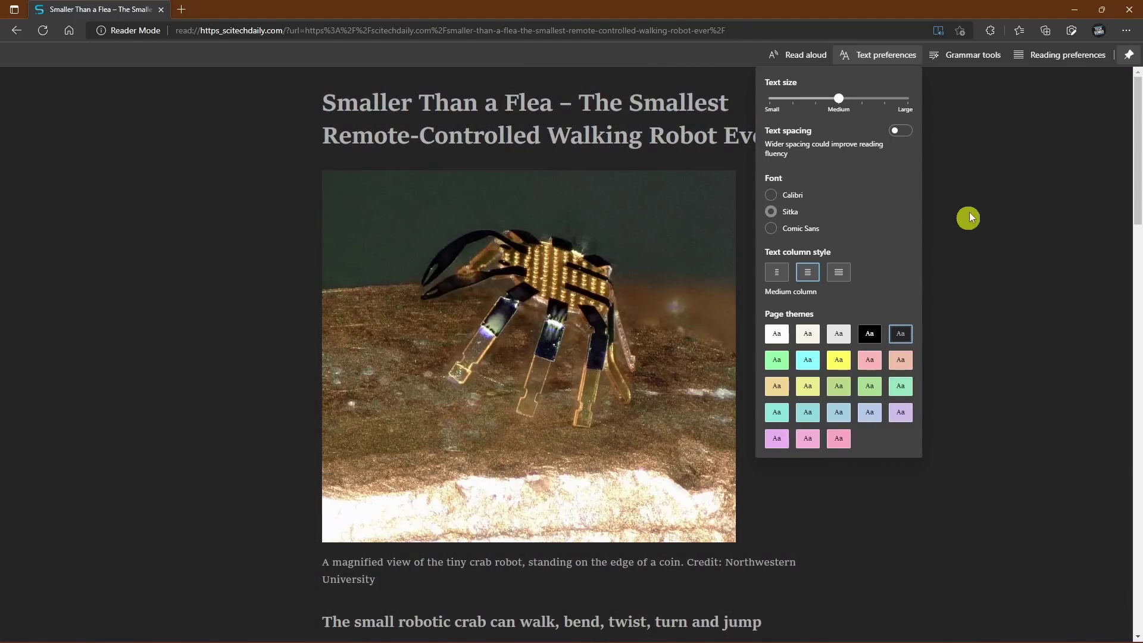
# View the Grammar tools and Reading preferences options in Immersive Reader
pyautogui.click(986, 63)
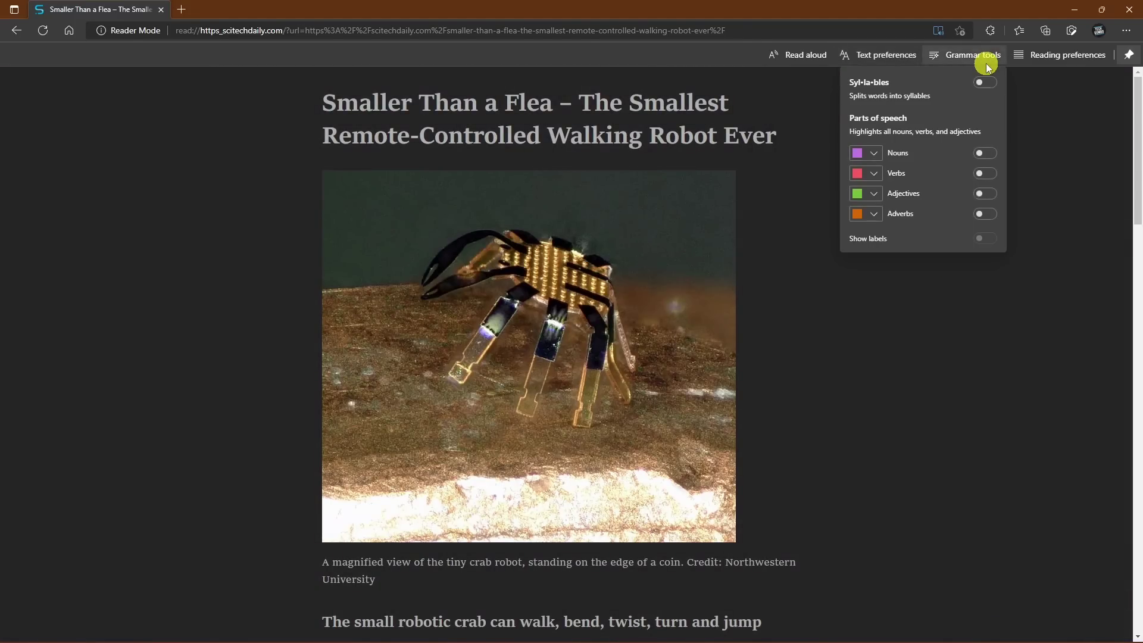
pyautogui.click(1061, 63)
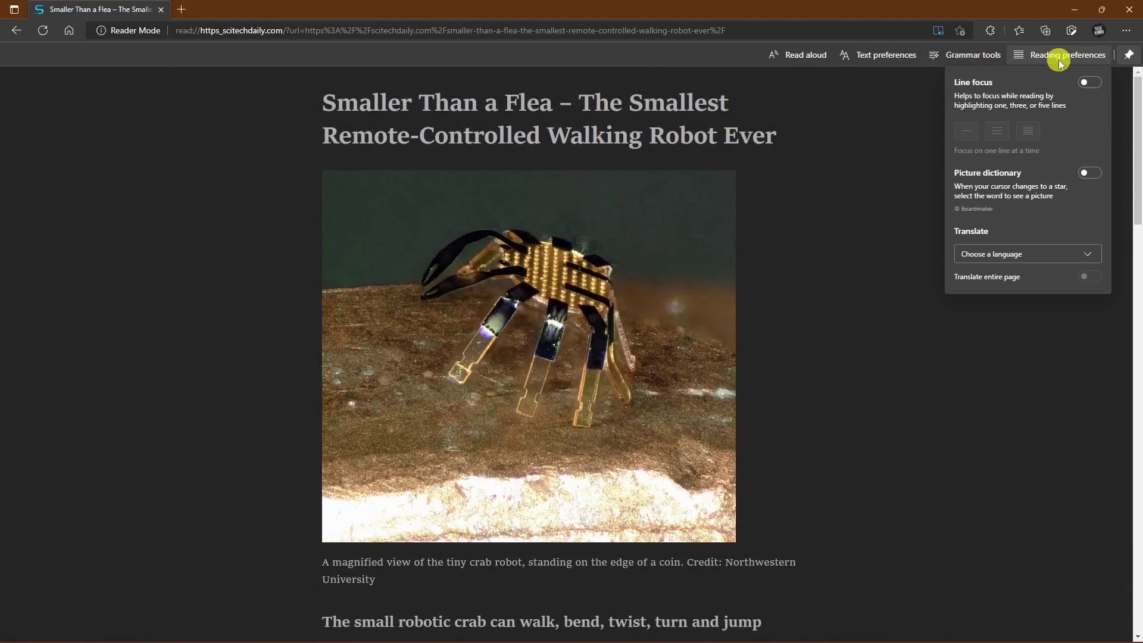
pyautogui.click(1061, 64)
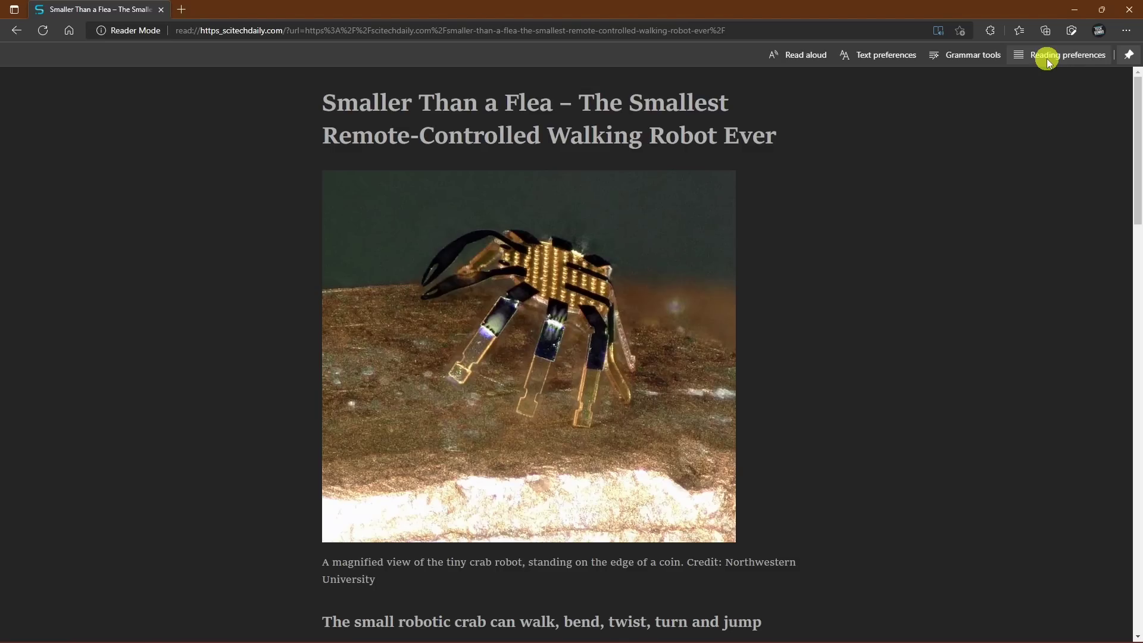
# Read the article aloud, pause it, and show voice speed plus the Choose a voice list
pyautogui.click(820, 57)
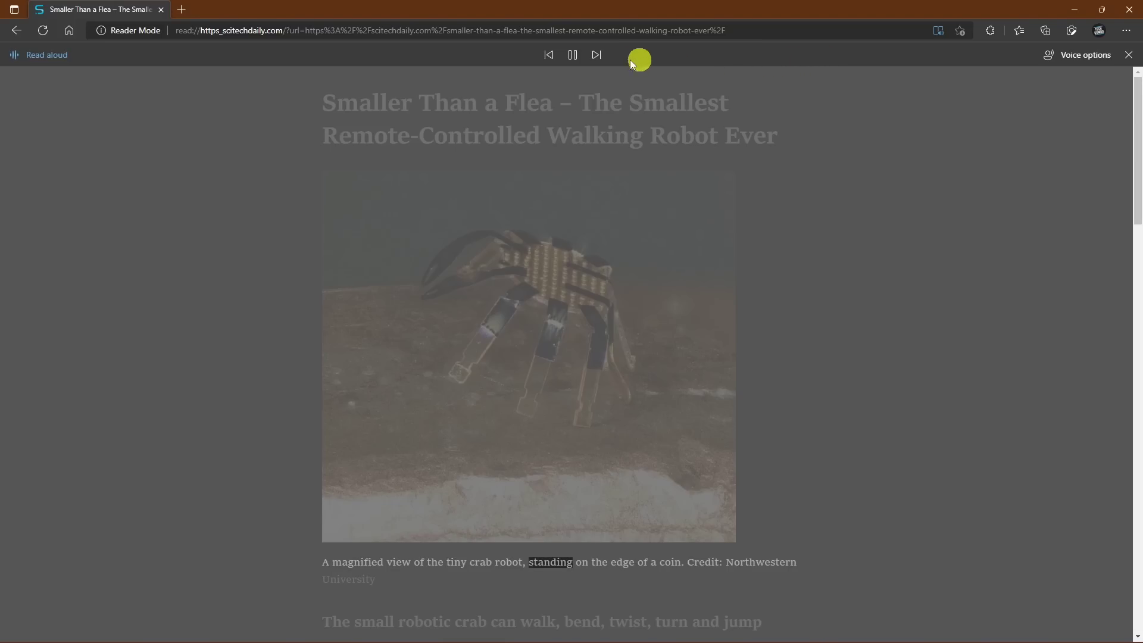
pyautogui.click(575, 57)
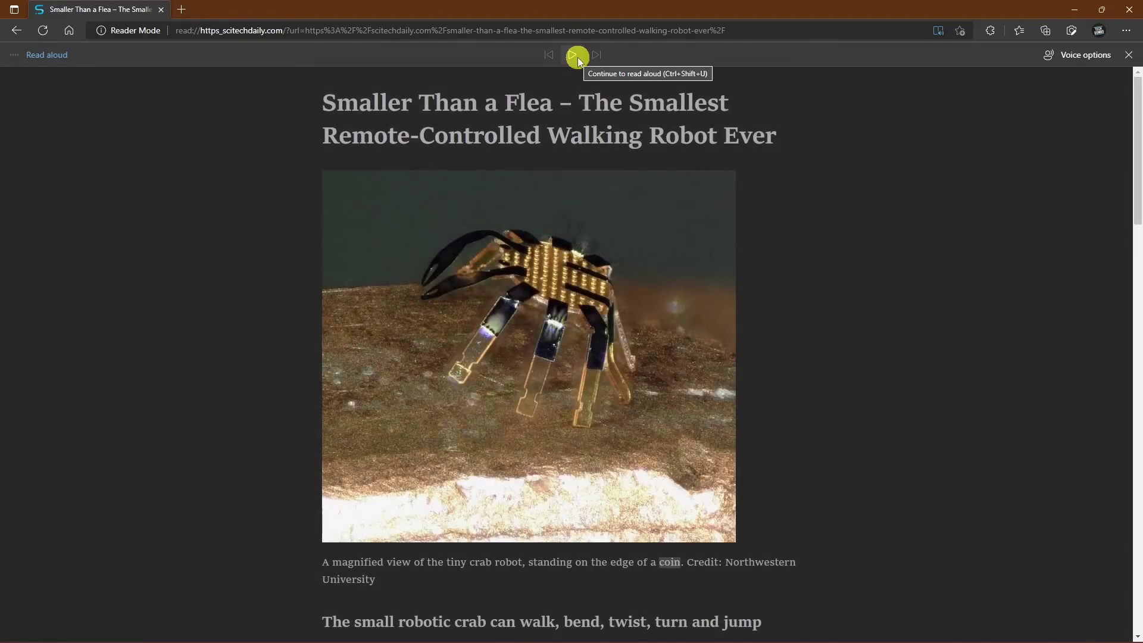
pyautogui.click(1087, 57)
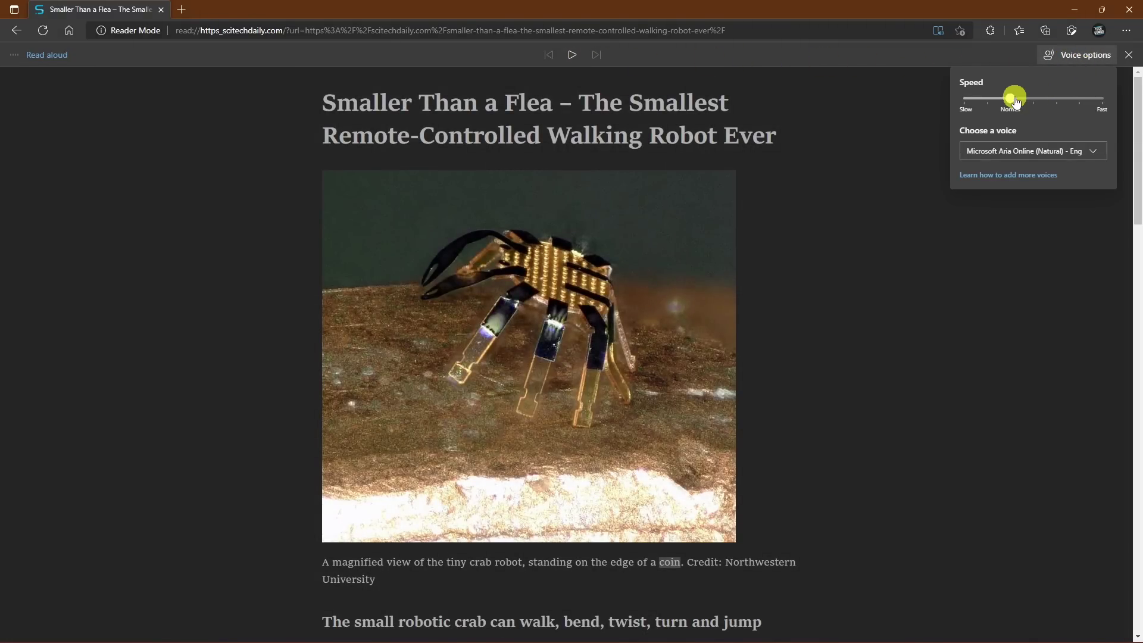
pyautogui.click(1026, 152)
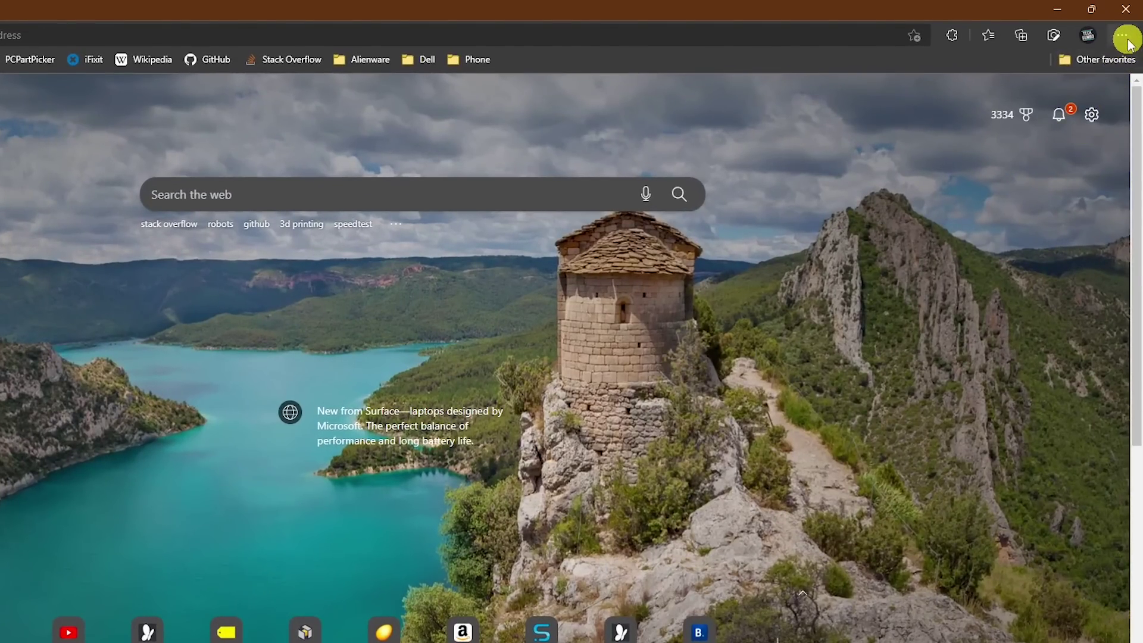
# Open Settings, go to Privacy, search, and services, then to System and performance
pyautogui.click(1123, 35)
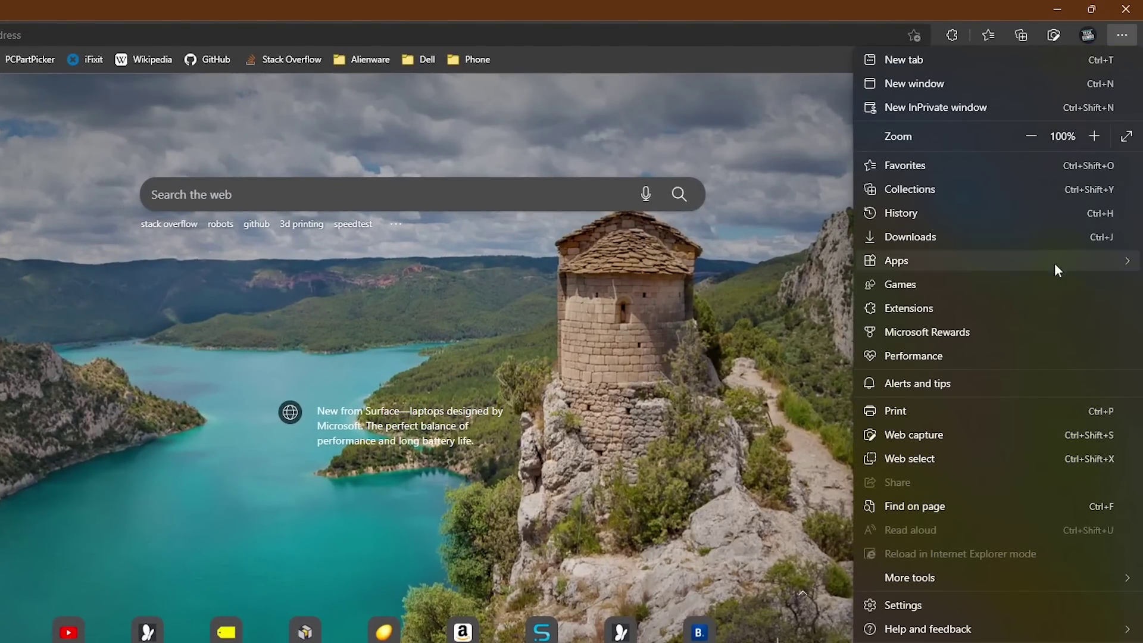
pyautogui.click(984, 608)
pyautogui.click(168, 149)
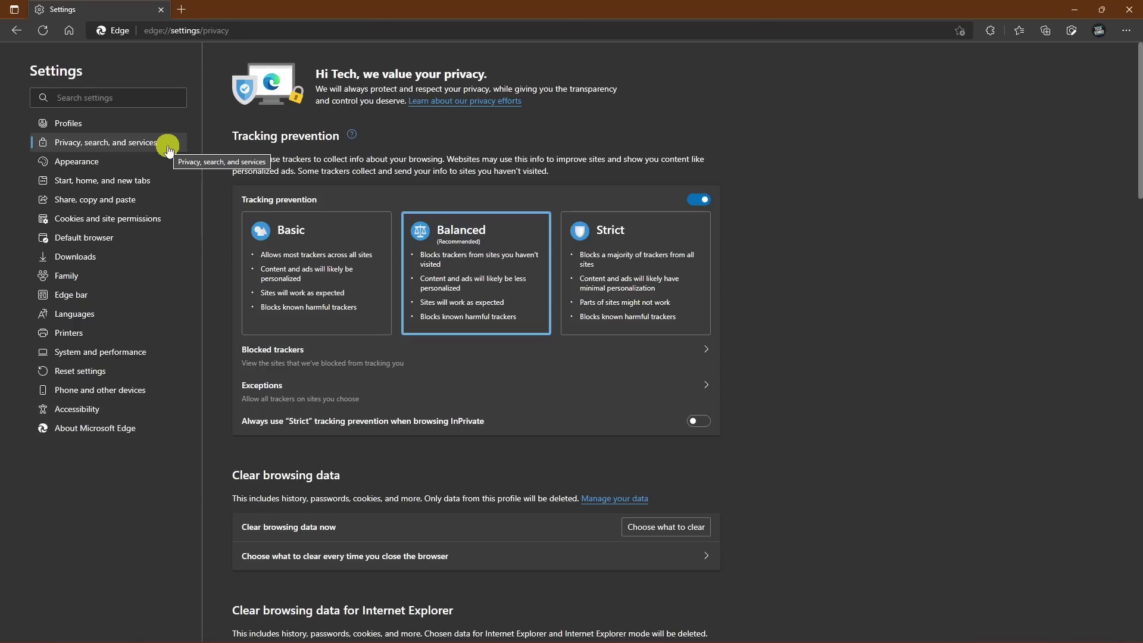
pyautogui.click(163, 358)
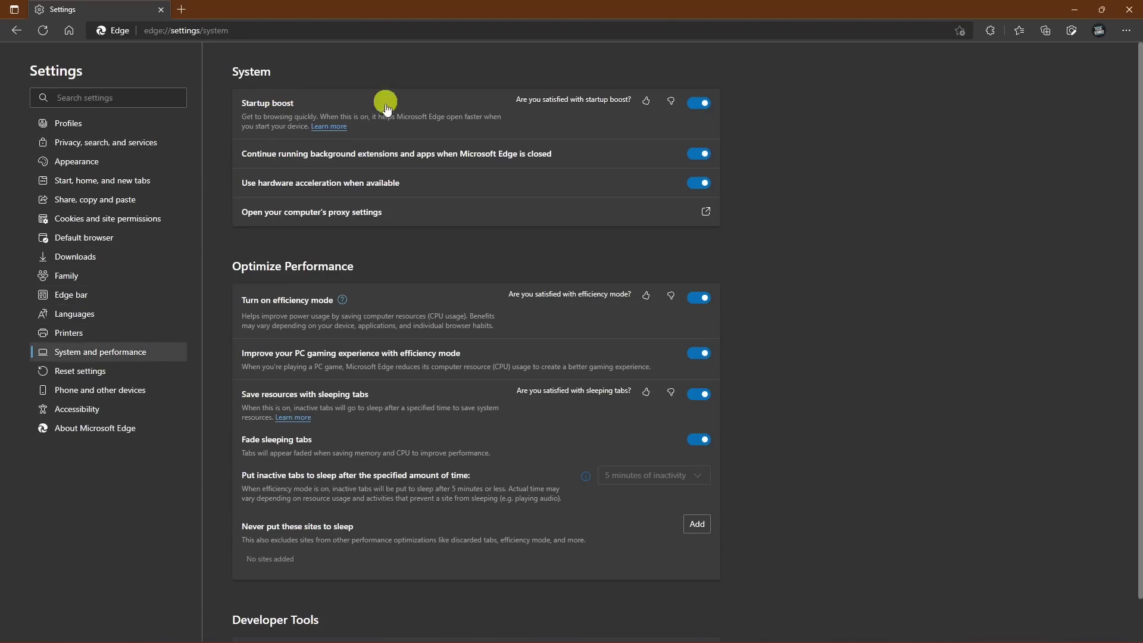
# Toggle startup boost, and switch efficiency mode, PC gaming improvement and sleeping tabs off and back on
pyautogui.click(703, 104)
pyautogui.click(703, 298)
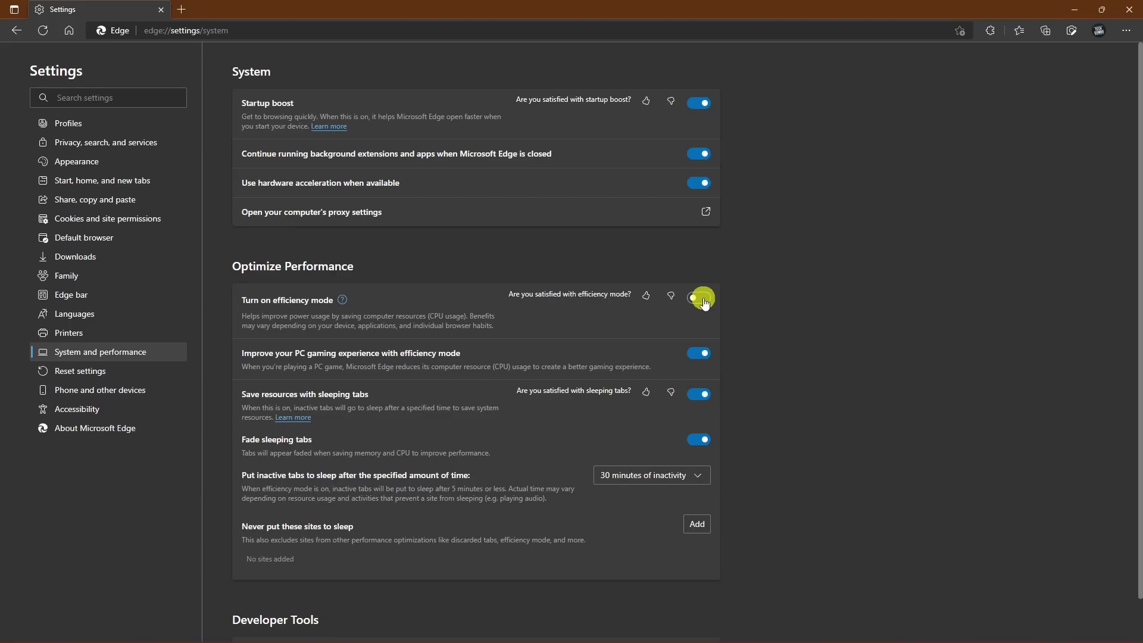
pyautogui.click(704, 298)
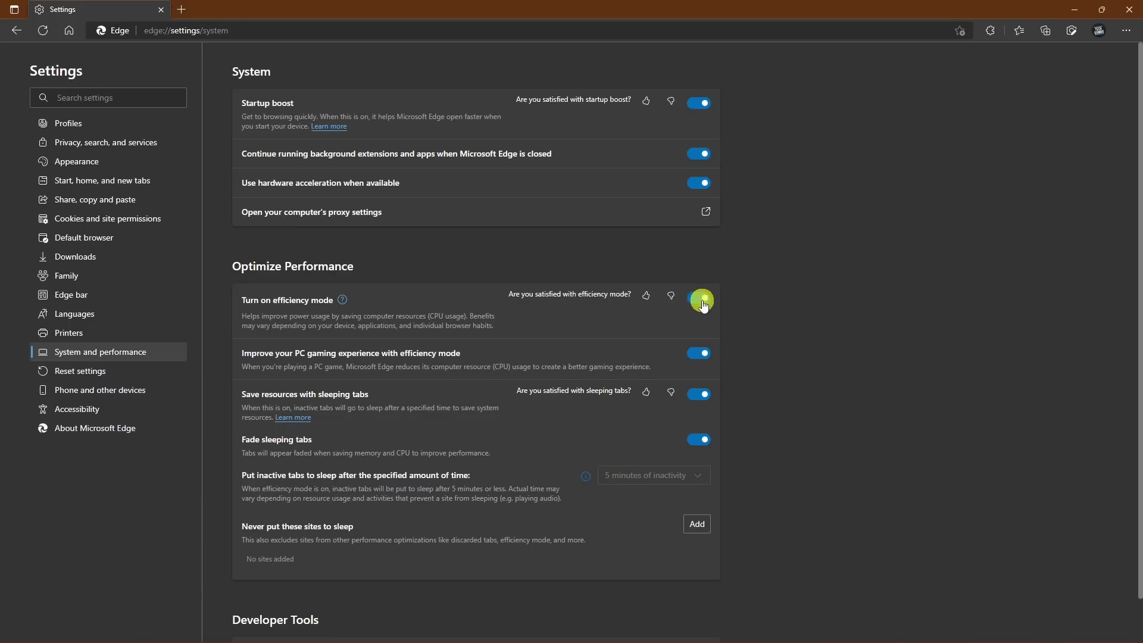
pyautogui.click(699, 356)
pyautogui.click(701, 360)
pyautogui.click(702, 396)
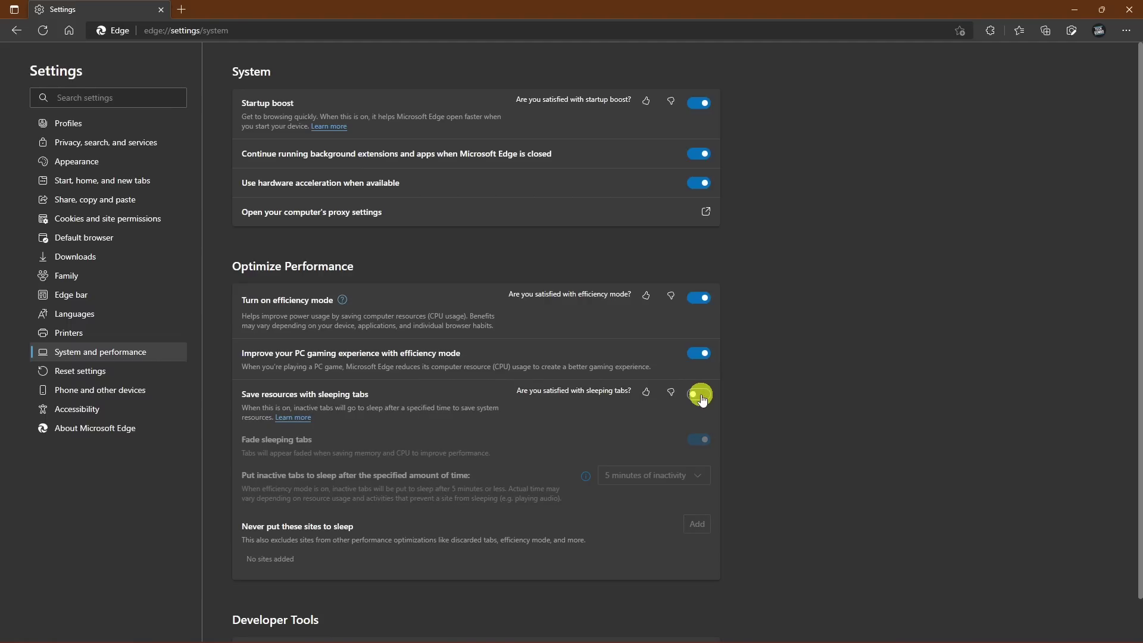
pyautogui.click(701, 396)
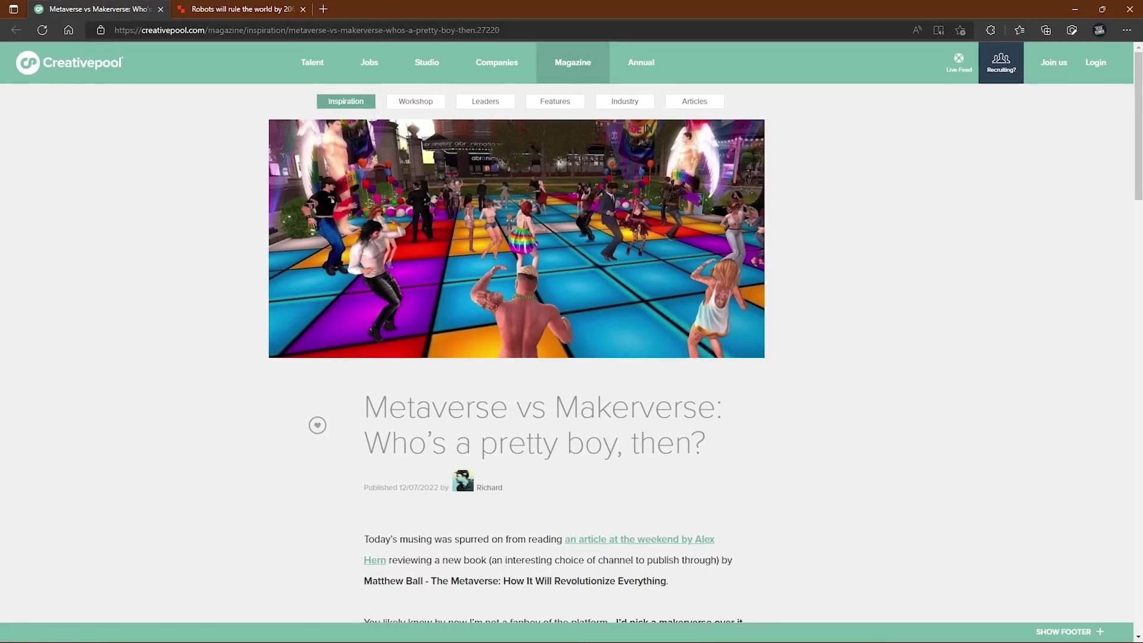
# Start a new collection named Metaverse and add the current Creativepool article to it
pyautogui.click(1049, 33)
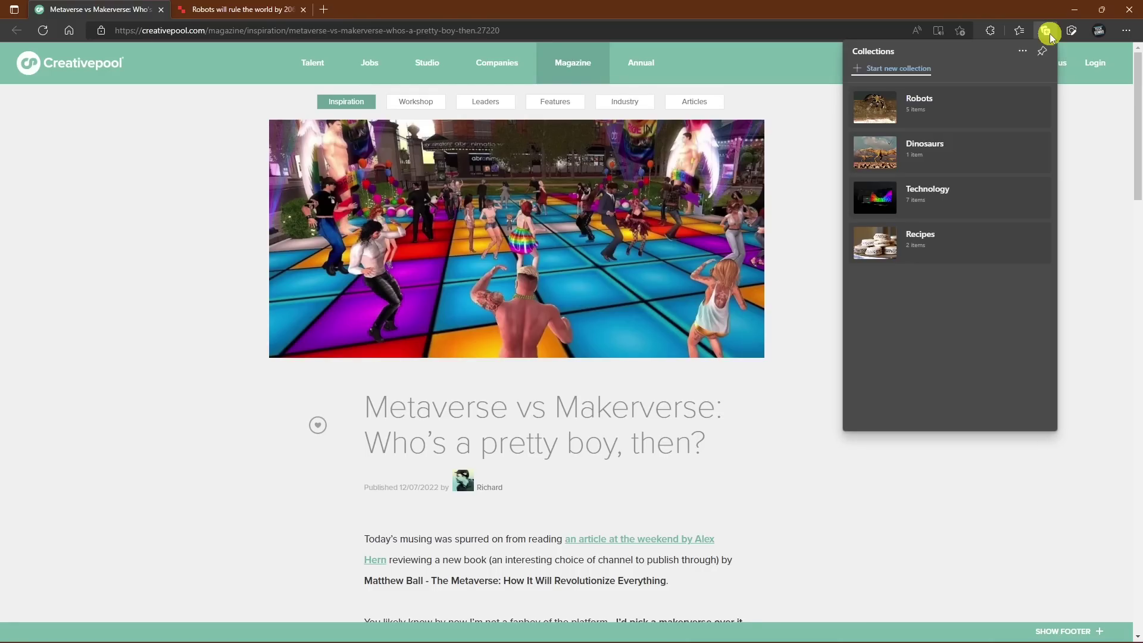
pyautogui.click(900, 69)
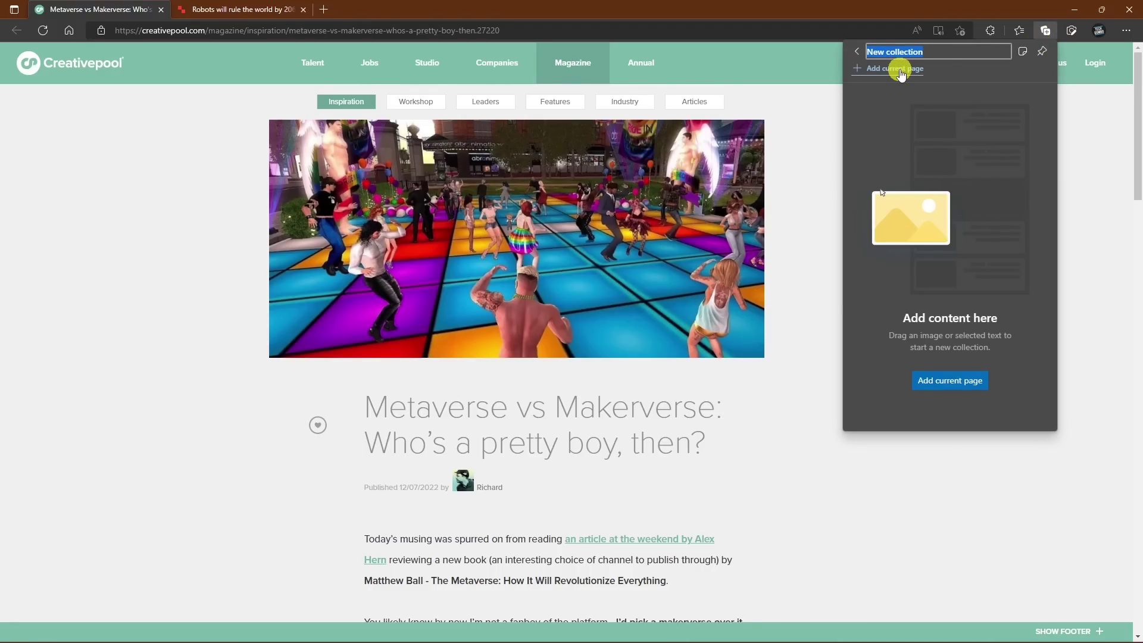
pyautogui.write('Metaverse')
pyautogui.click(900, 70)
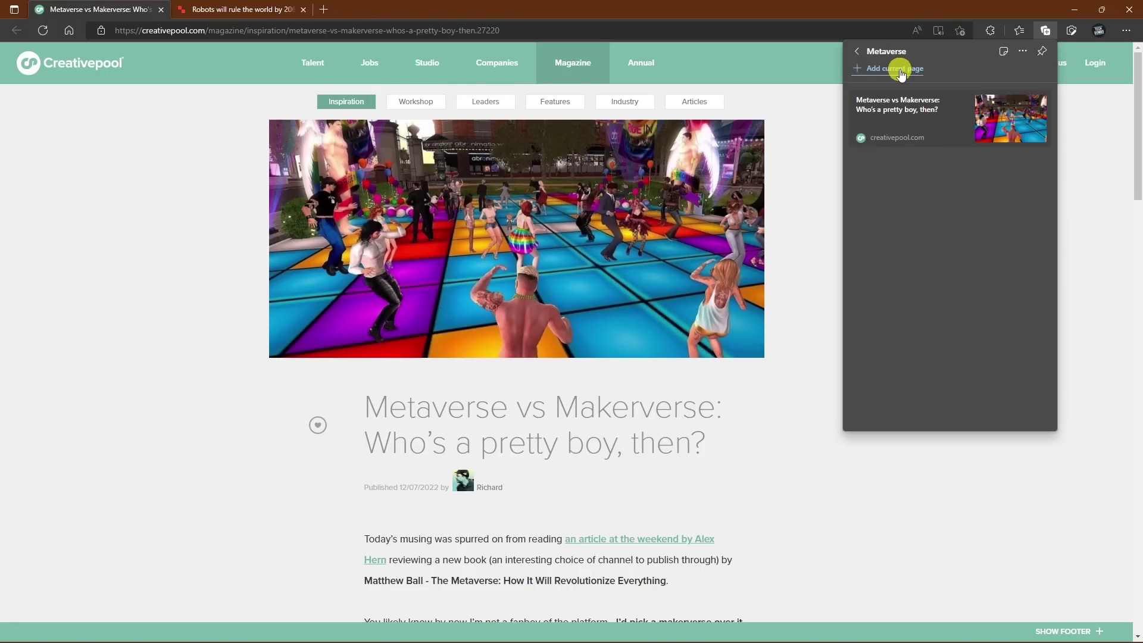
# Add the robots article in the next tab to the Robots collection
pyautogui.hotkey('ctrl', 'Tab')
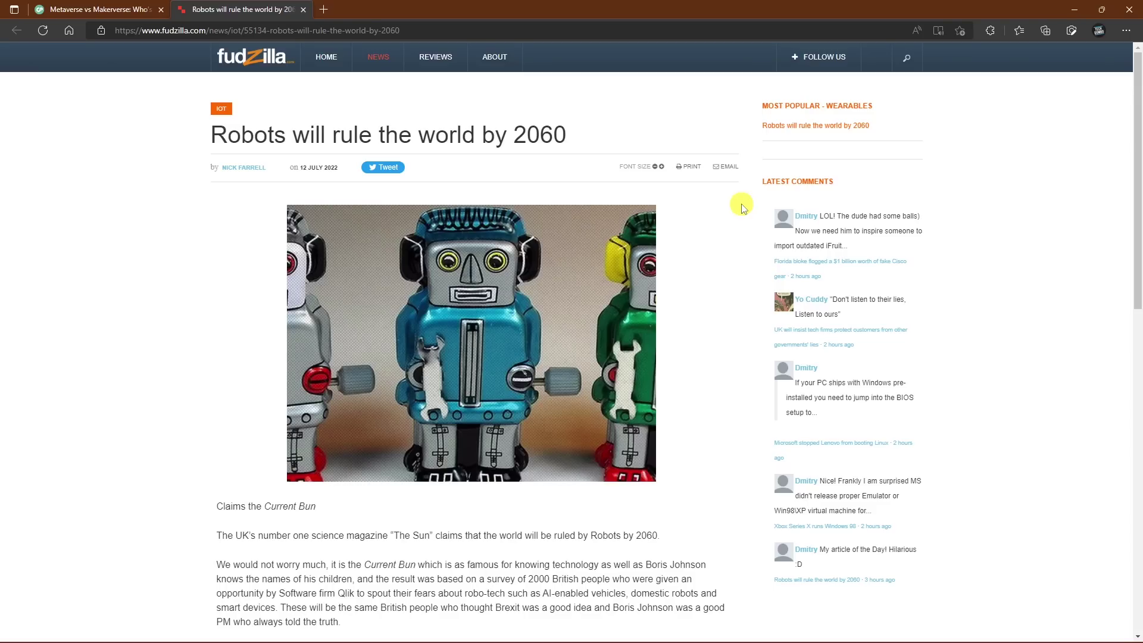
pyautogui.rightClick(743, 208)
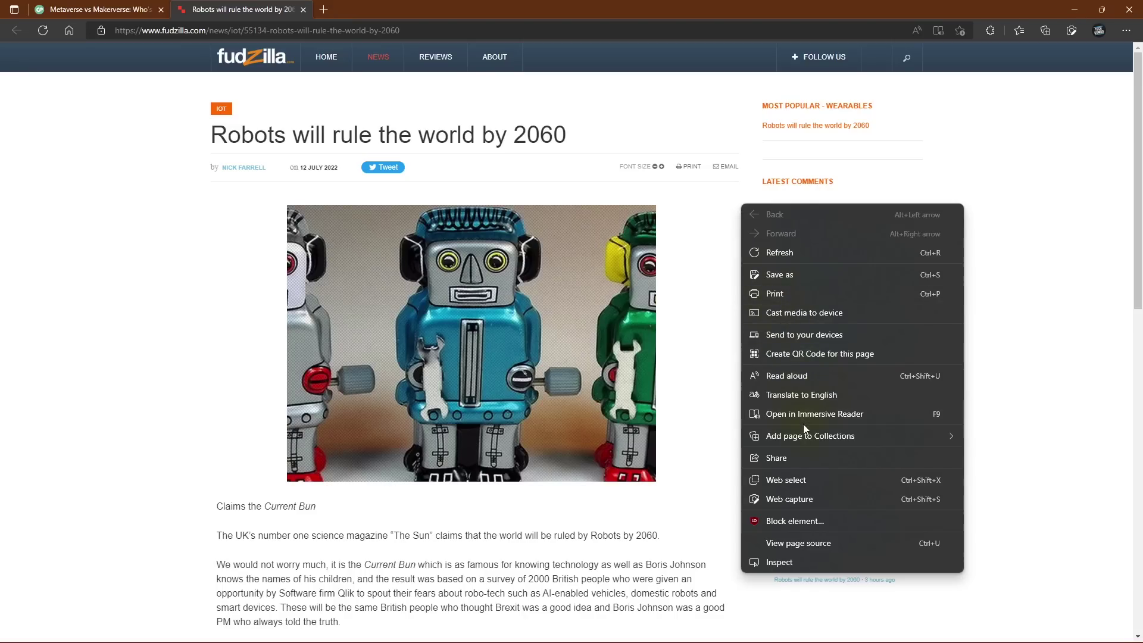
pyautogui.moveTo(803, 434)
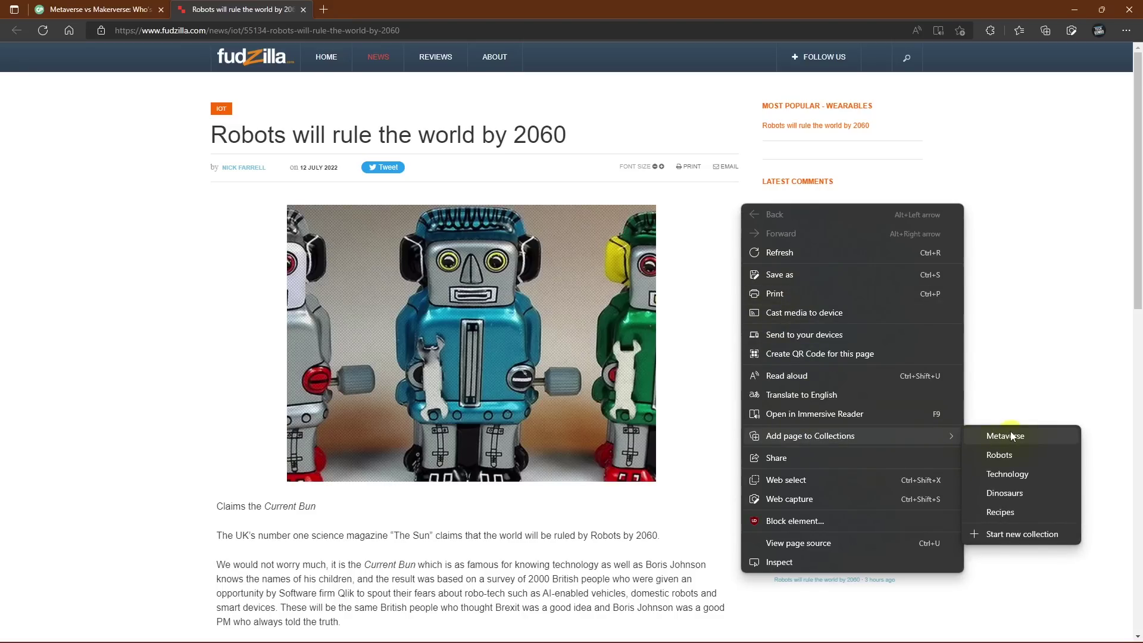
pyautogui.click(1020, 455)
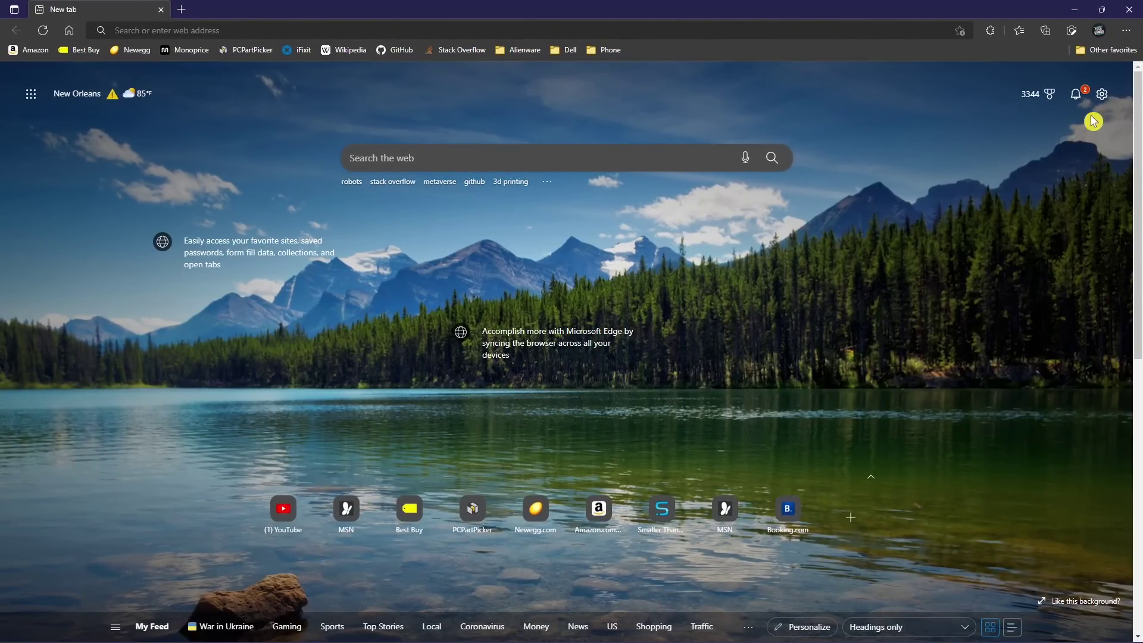
# Launch the Edge bar from the More tools menu
pyautogui.click(1127, 33)
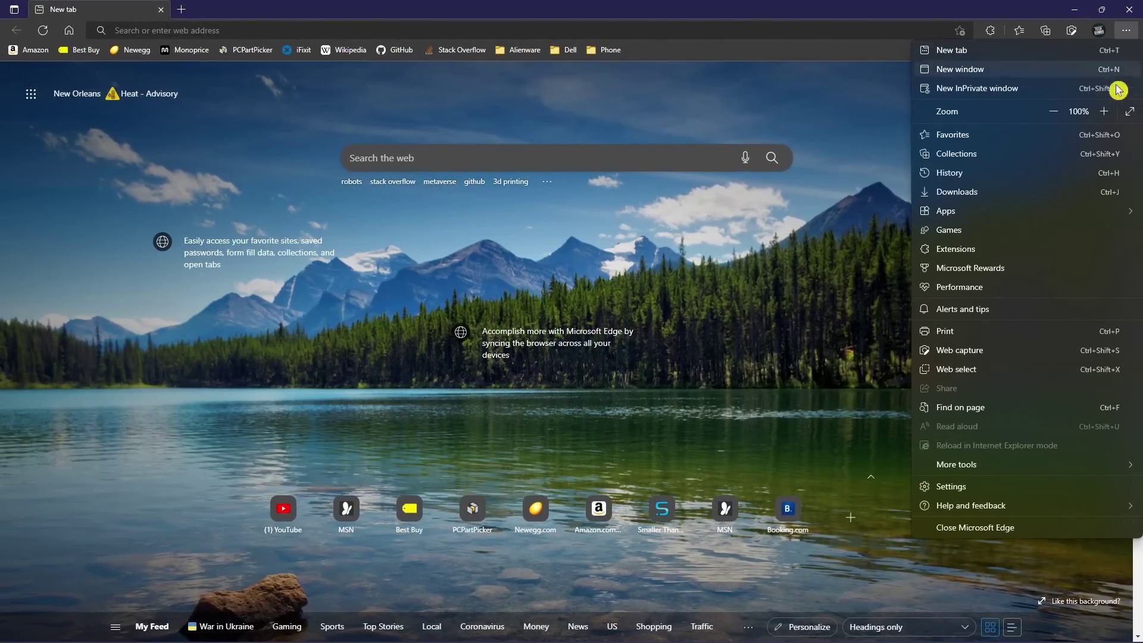
pyautogui.moveTo(1036, 473)
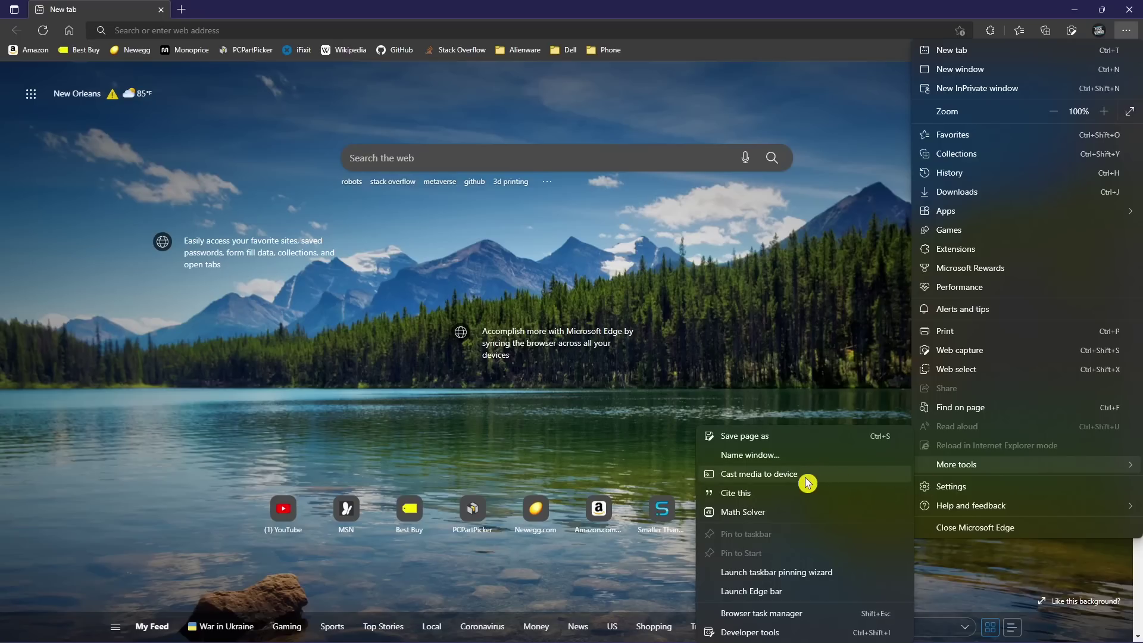
pyautogui.click(805, 595)
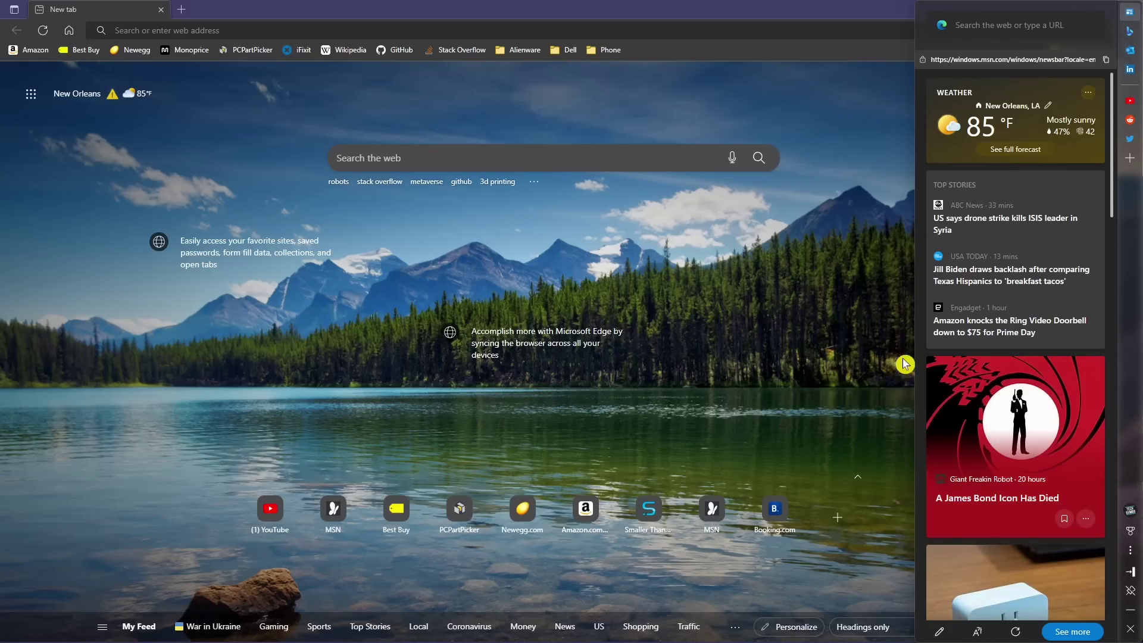
# Add github.com as a sidebar site, then open and close its GitHub panel
pyautogui.click(1134, 162)
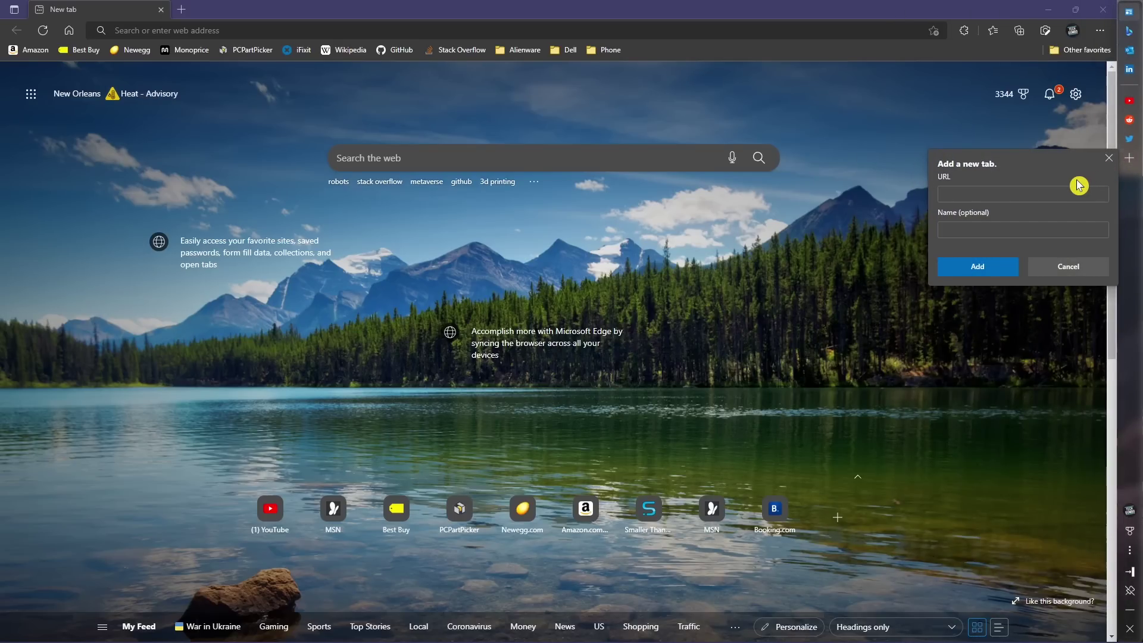
pyautogui.write('github.com')
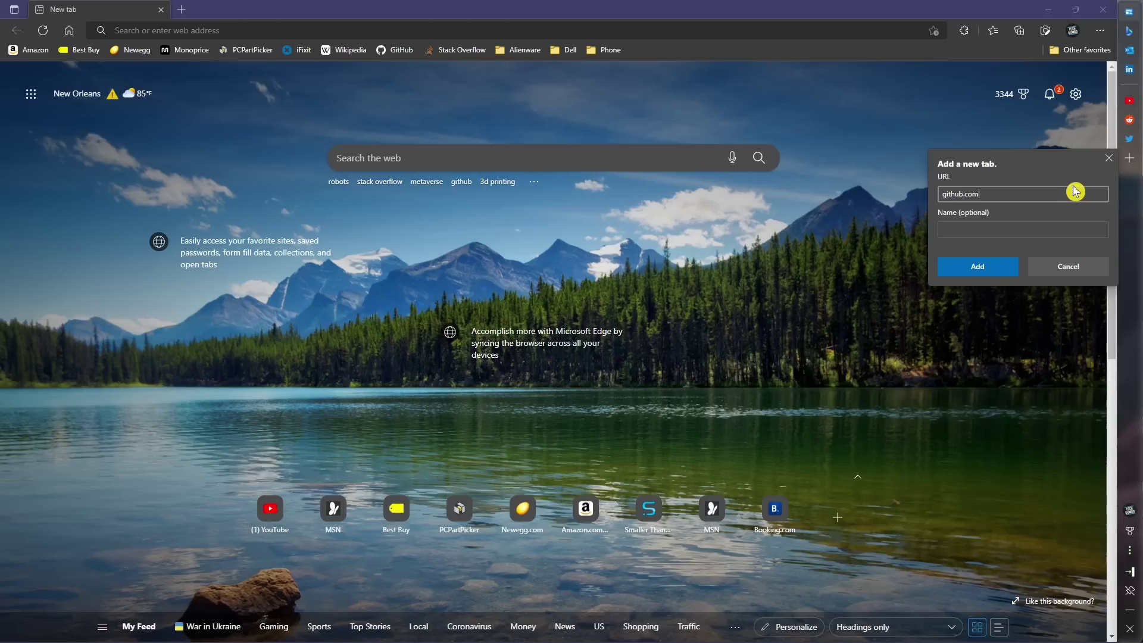
pyautogui.press('Tab')
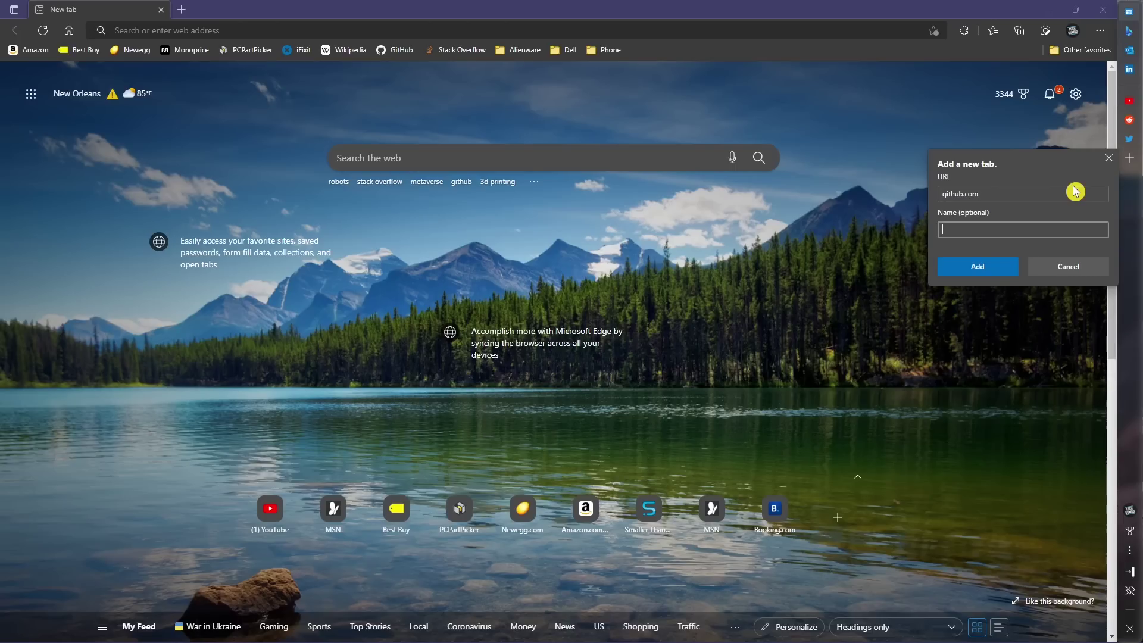
pyautogui.click(994, 275)
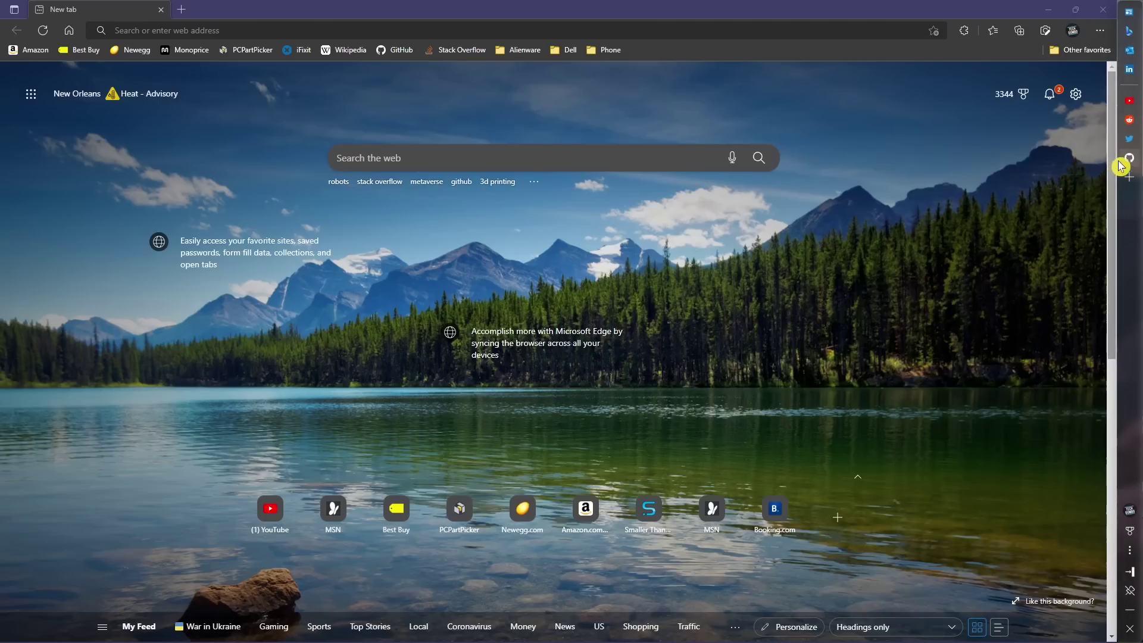
pyautogui.click(1130, 158)
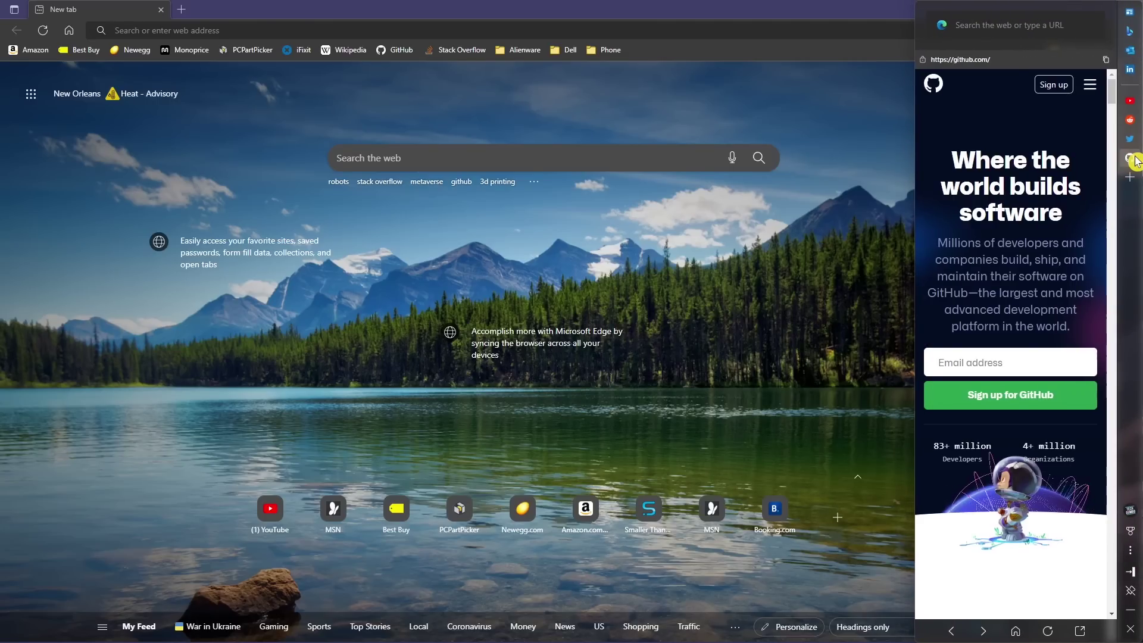
pyautogui.click(1130, 158)
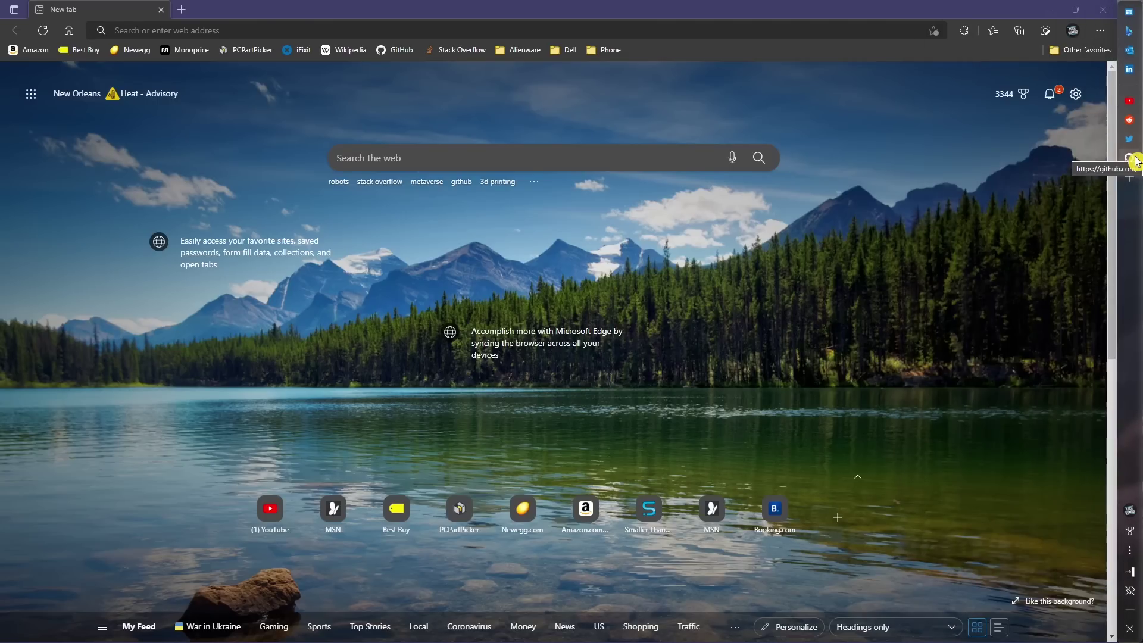
# Close the browser window and turn on 'Automatically open Edge bar when the computer starts'
pyautogui.click(1103, 11)
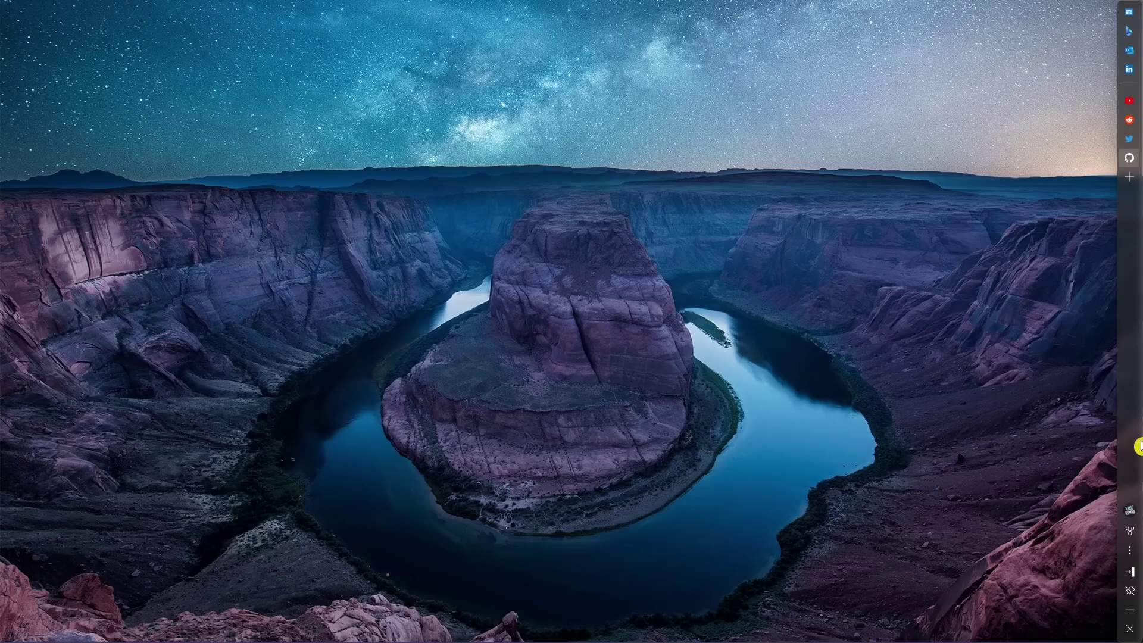
pyautogui.click(1130, 552)
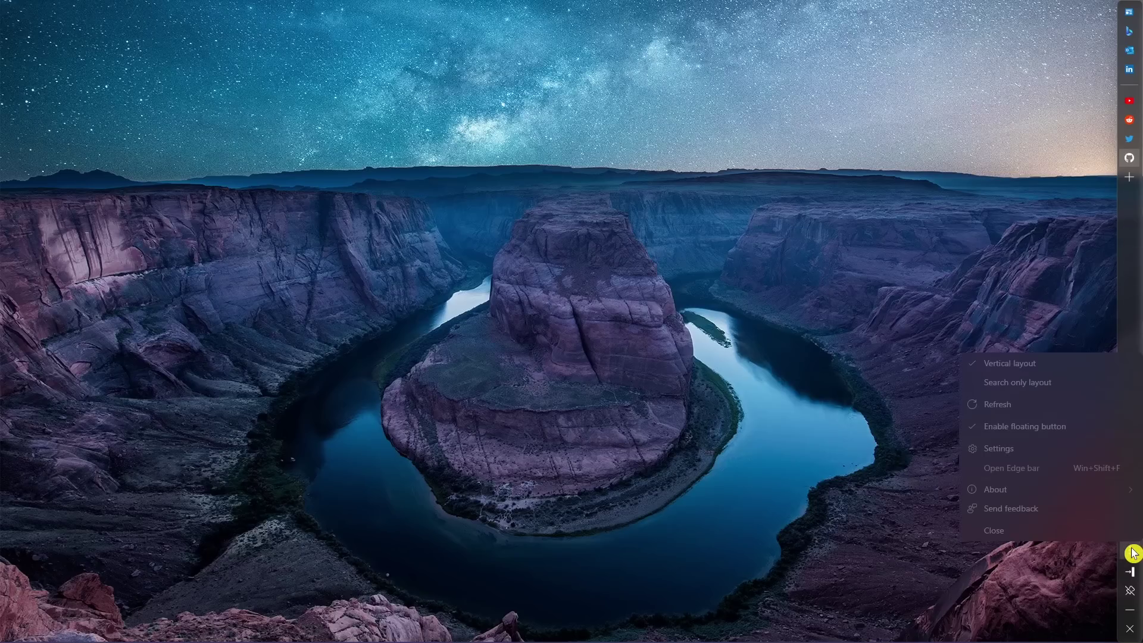
pyautogui.click(1032, 452)
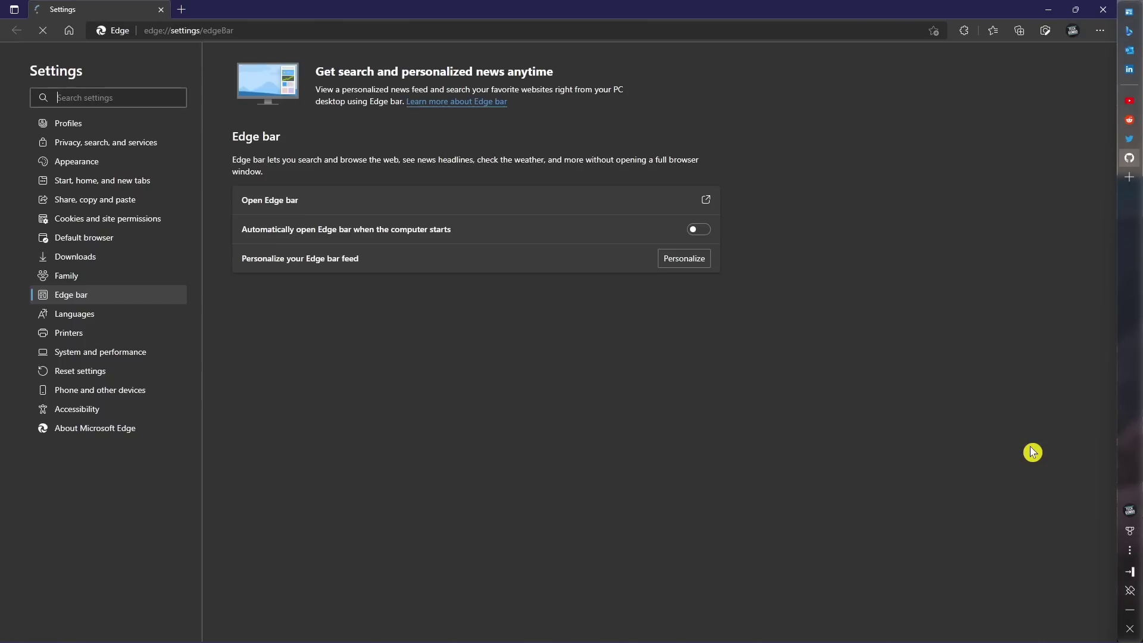
pyautogui.click(707, 233)
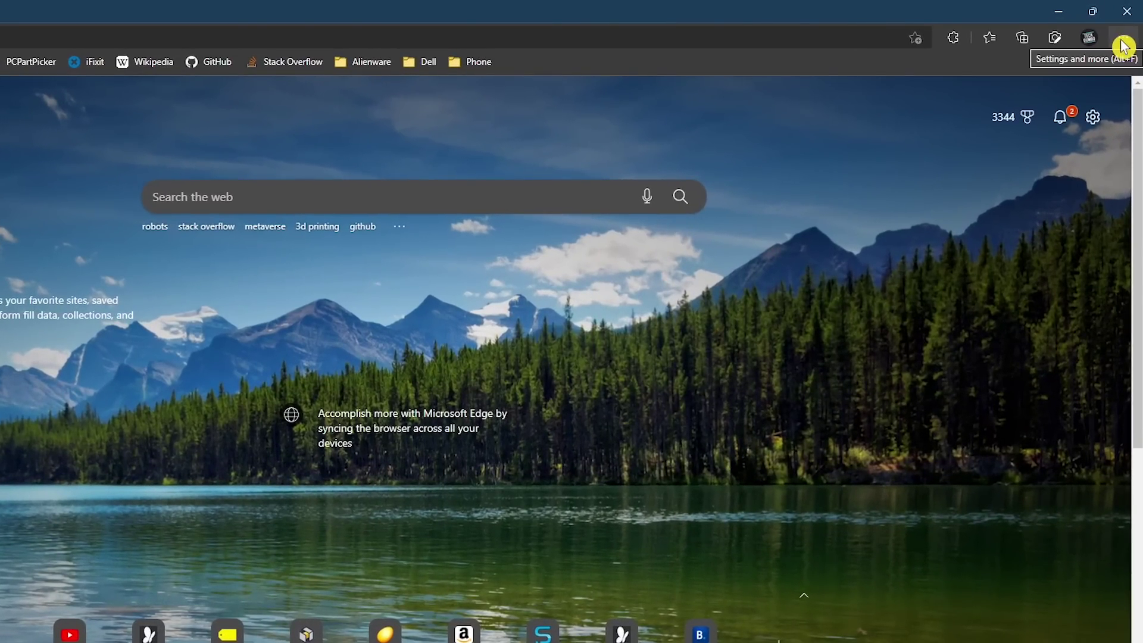
# Open Privacy, search, and services settings and view the Blocked trackers list under Tracking prevention
pyautogui.click(1126, 30)
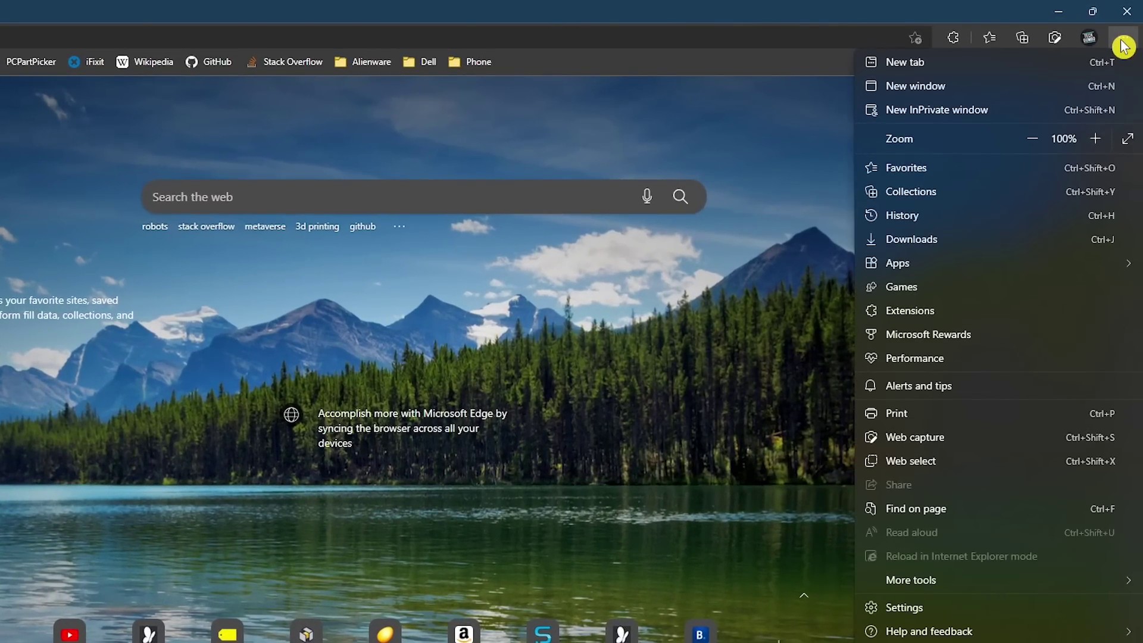
pyautogui.click(954, 609)
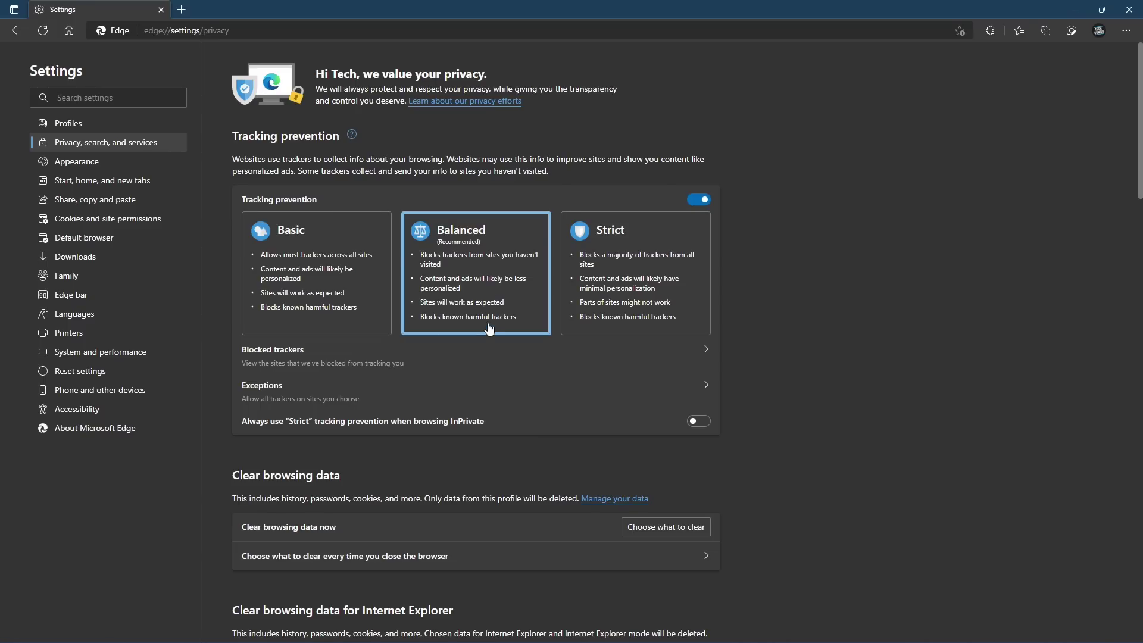
pyautogui.click(572, 357)
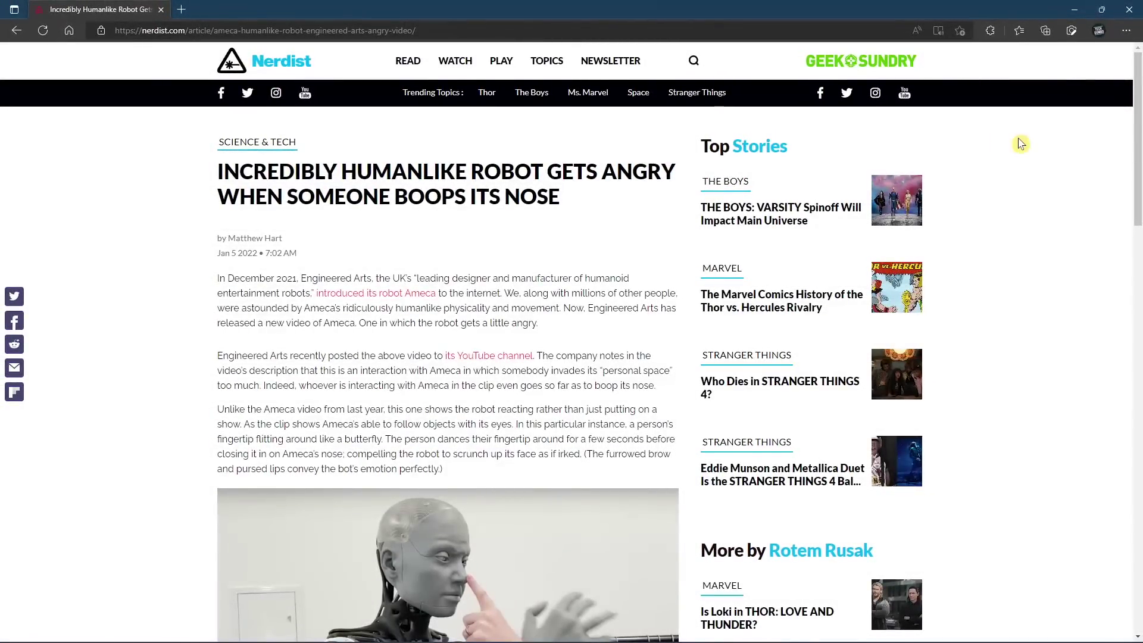
# Capture the headline and opening paragraphs, open the capture in markup, and try Draw colours and Erase
pyautogui.click(1072, 31)
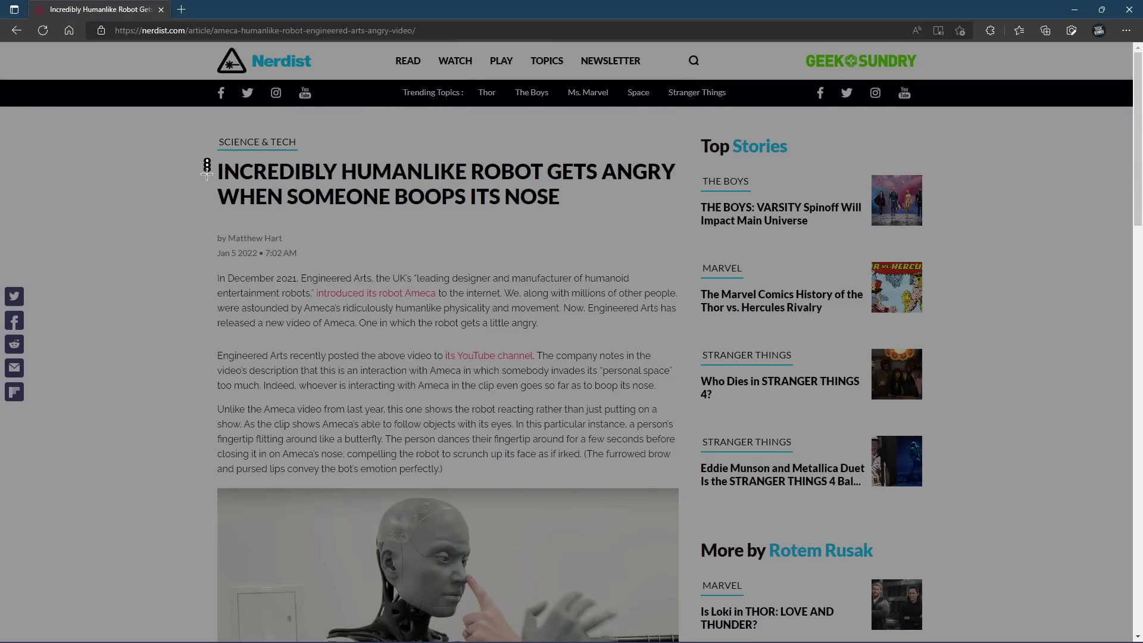
pyautogui.moveTo(208, 161); pyautogui.dragTo(684, 479)
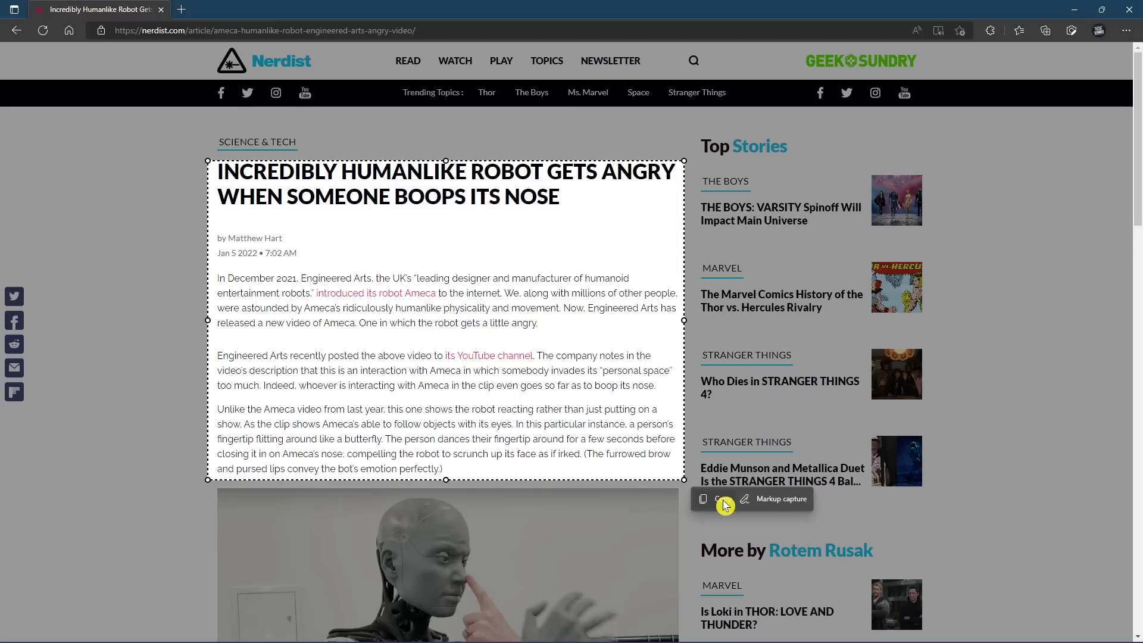
pyautogui.click(772, 502)
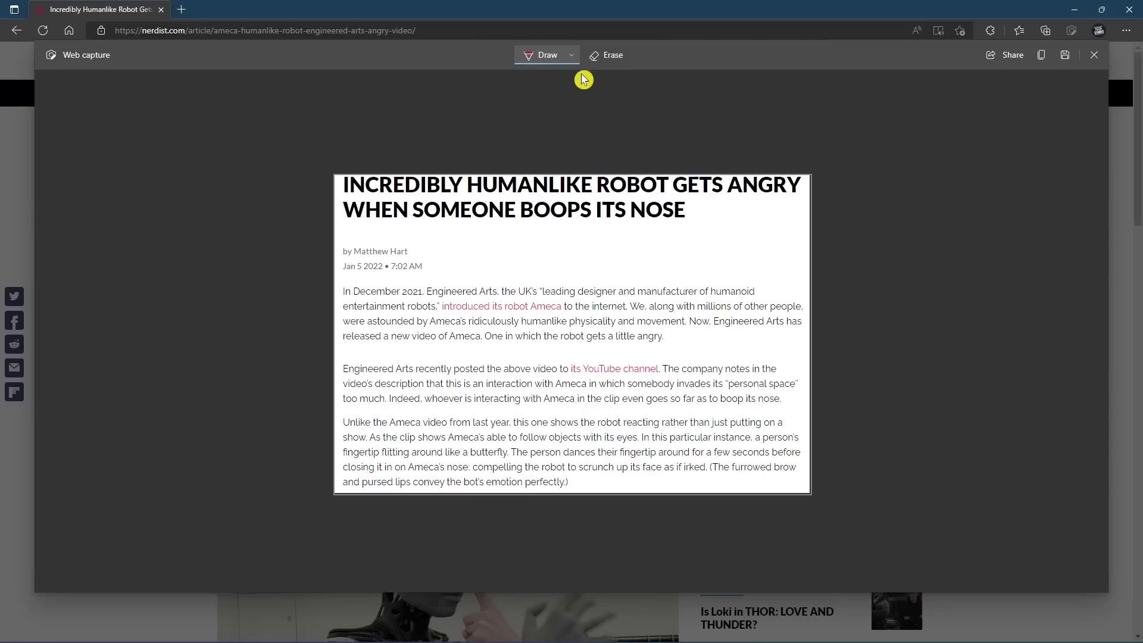
pyautogui.click(572, 56)
pyautogui.click(612, 56)
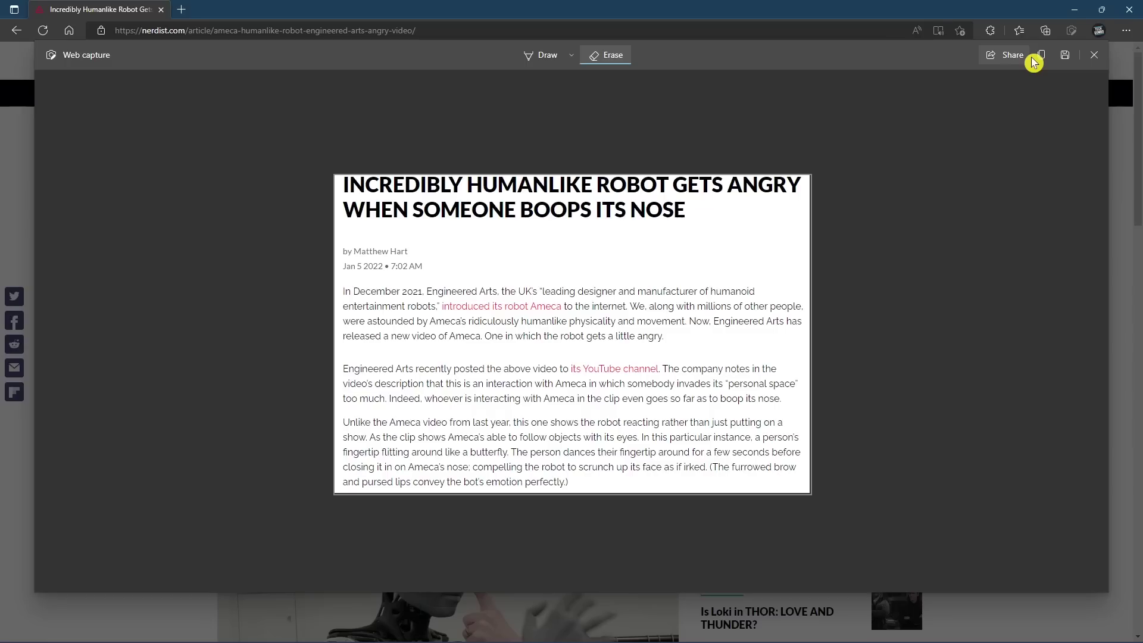
# Close the markup editor, capture the full page, and scroll through the screenshot
pyautogui.click(1066, 64)
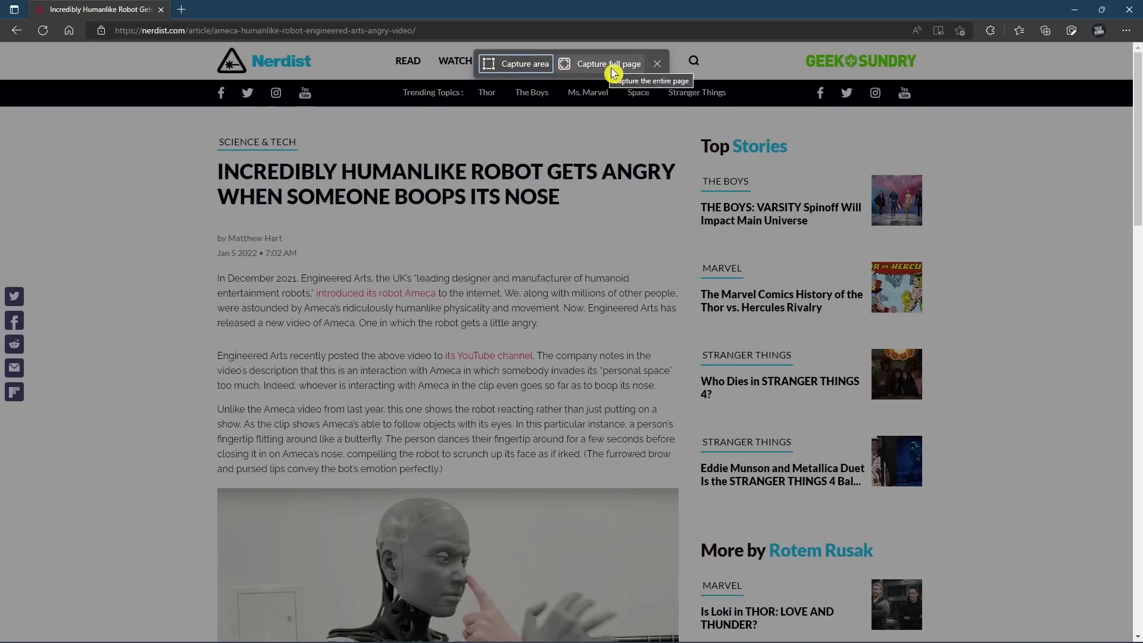
pyautogui.click(613, 65)
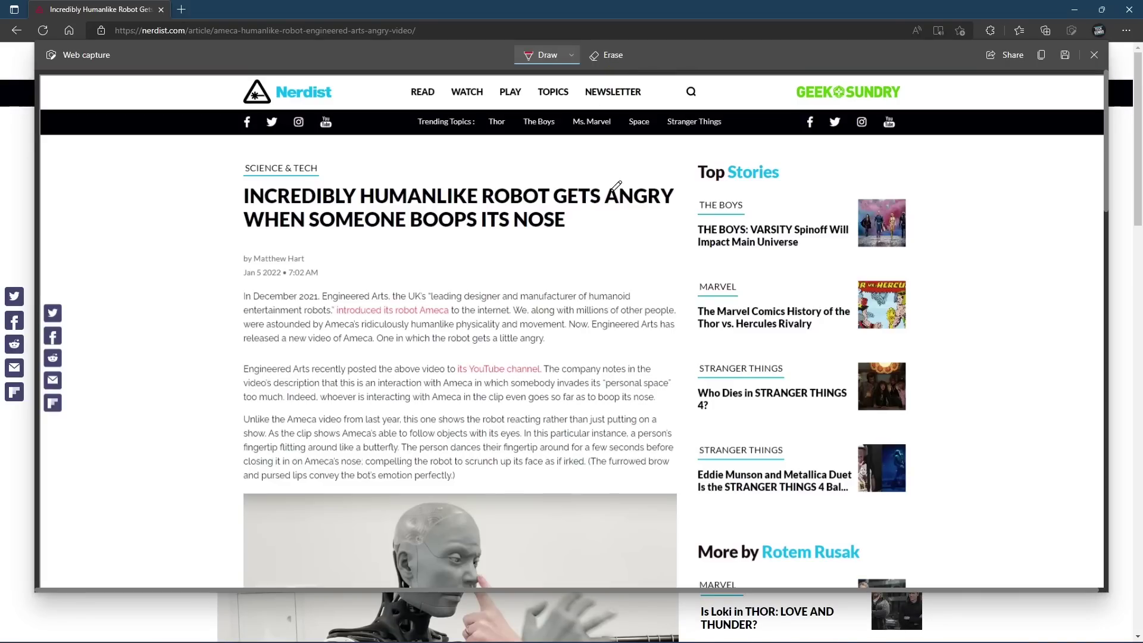
pyautogui.scroll(-18, 615, 248)
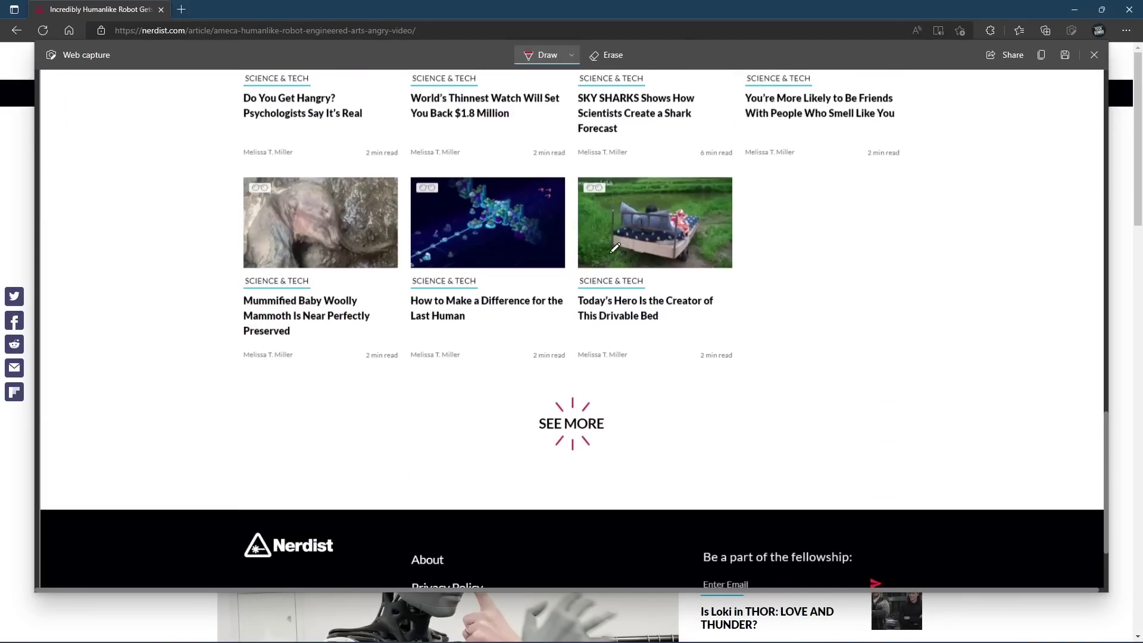
pyautogui.scroll(9, 615, 248)
pyautogui.scroll(10, 616, 247)
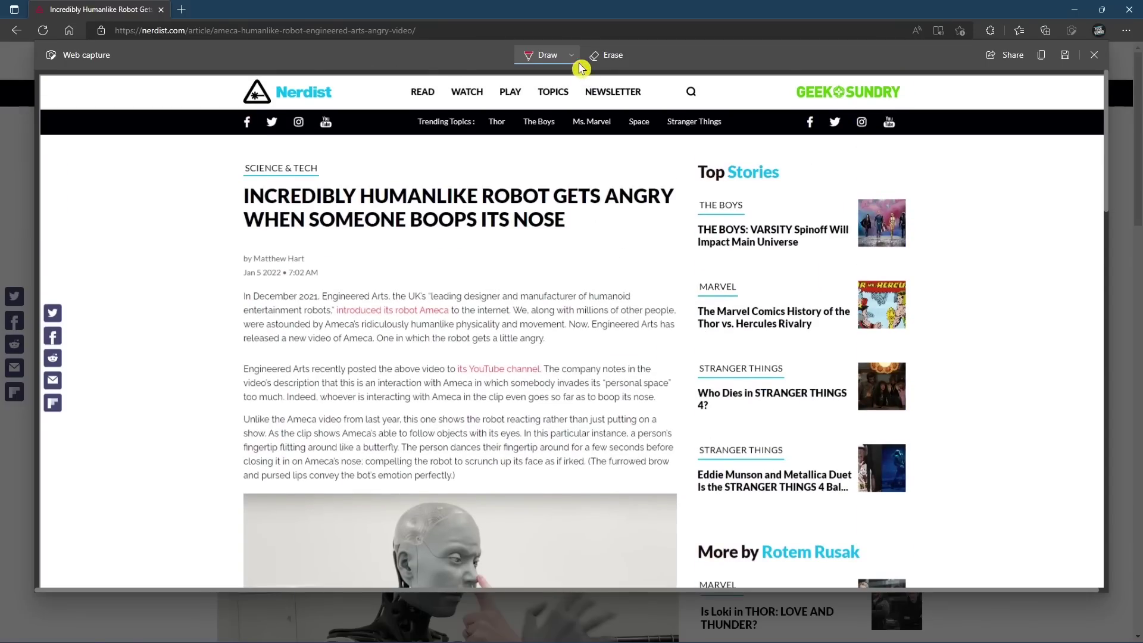